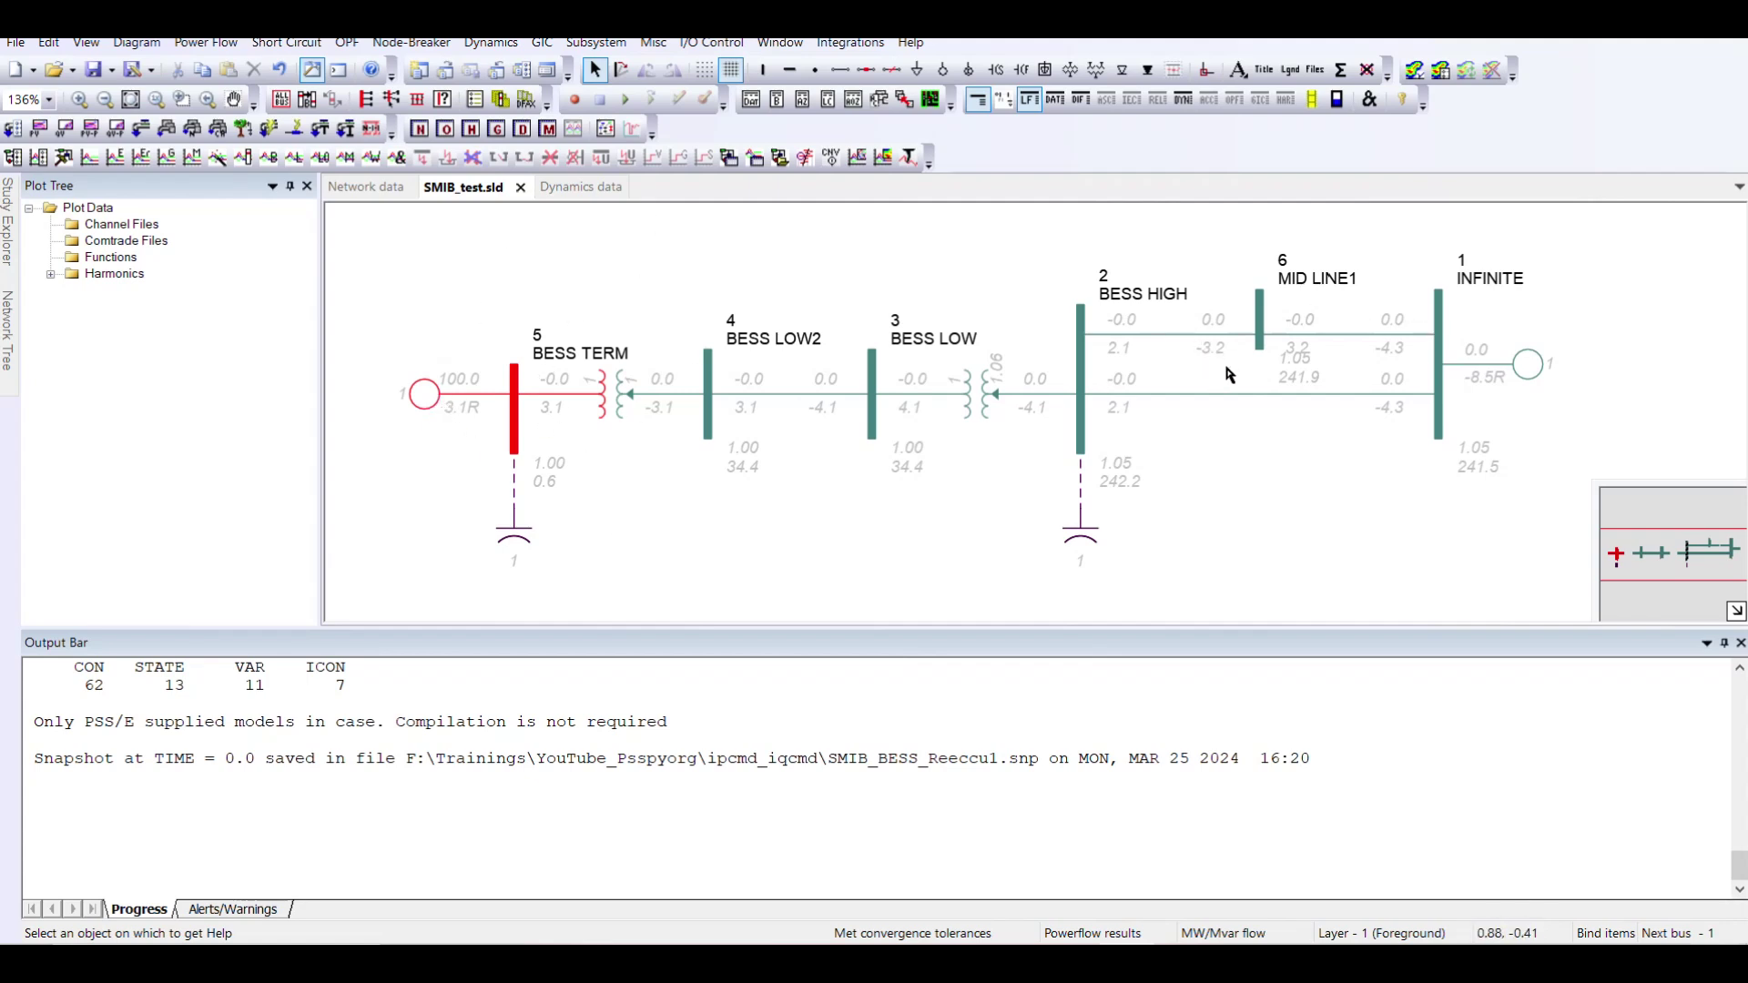
- Review the battery's REECCU1 constants on the Dynamics data tab, leaving discharge time at 100 s
left_click(582, 187)
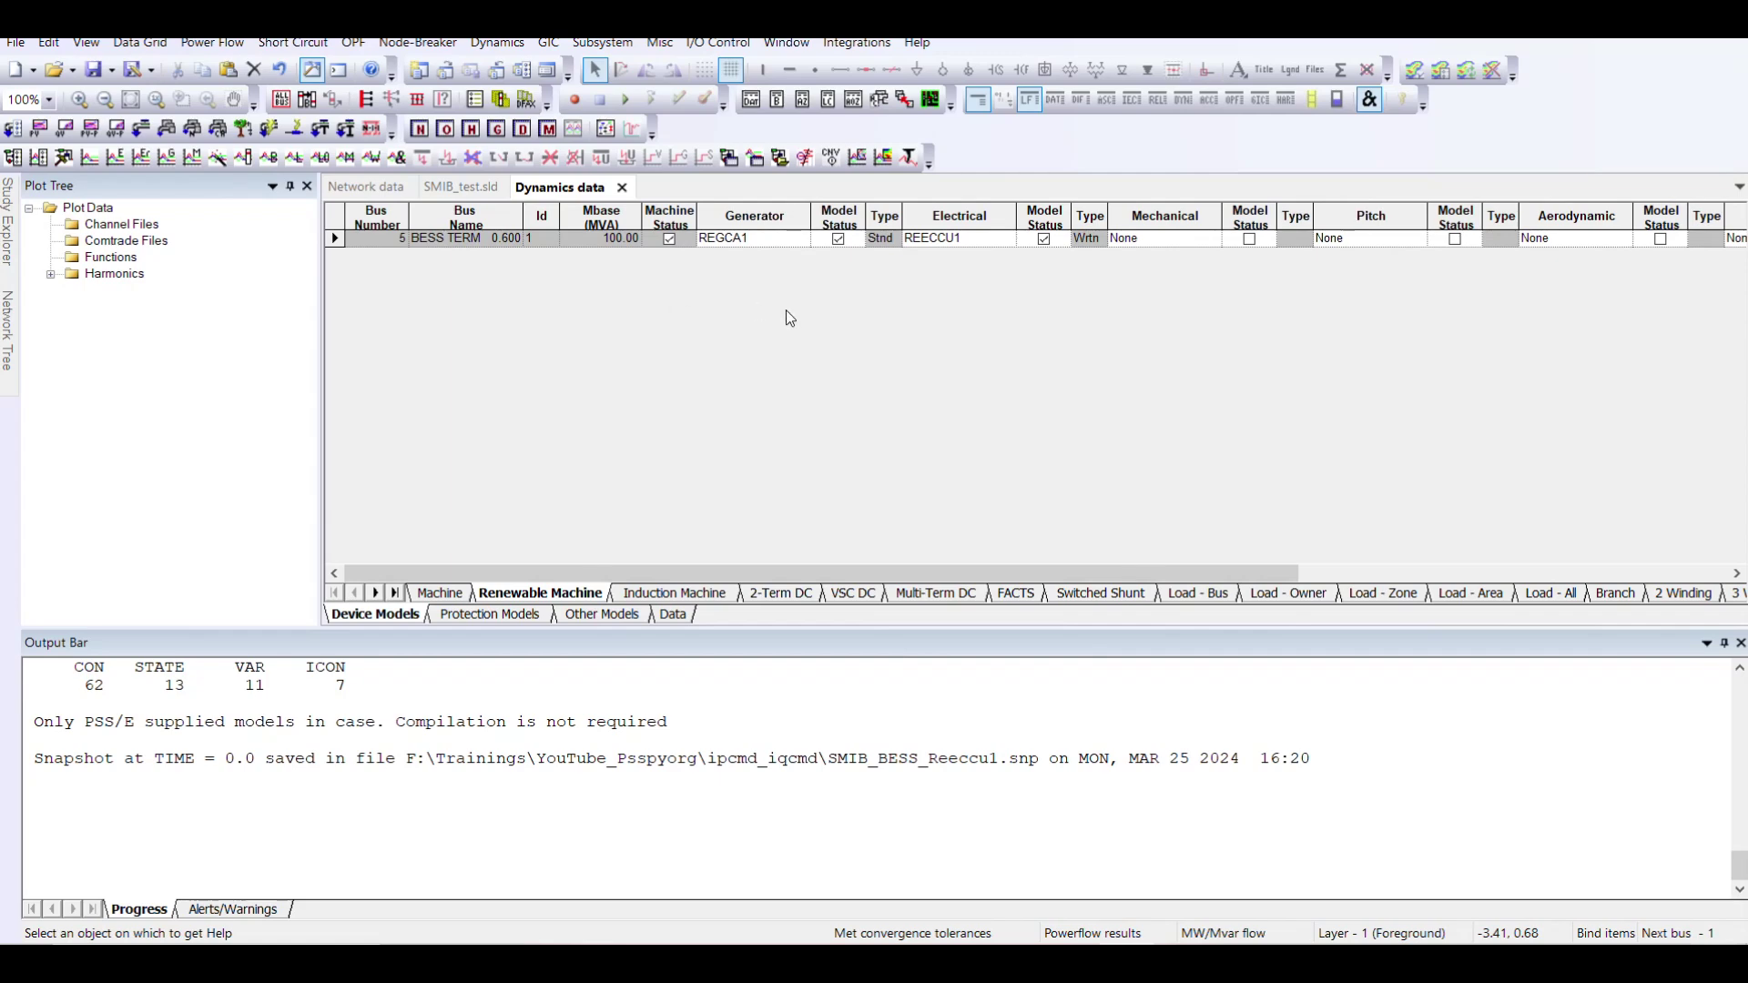
double_click(973, 244)
left_click_drag(1058, 330, 1062, 554)
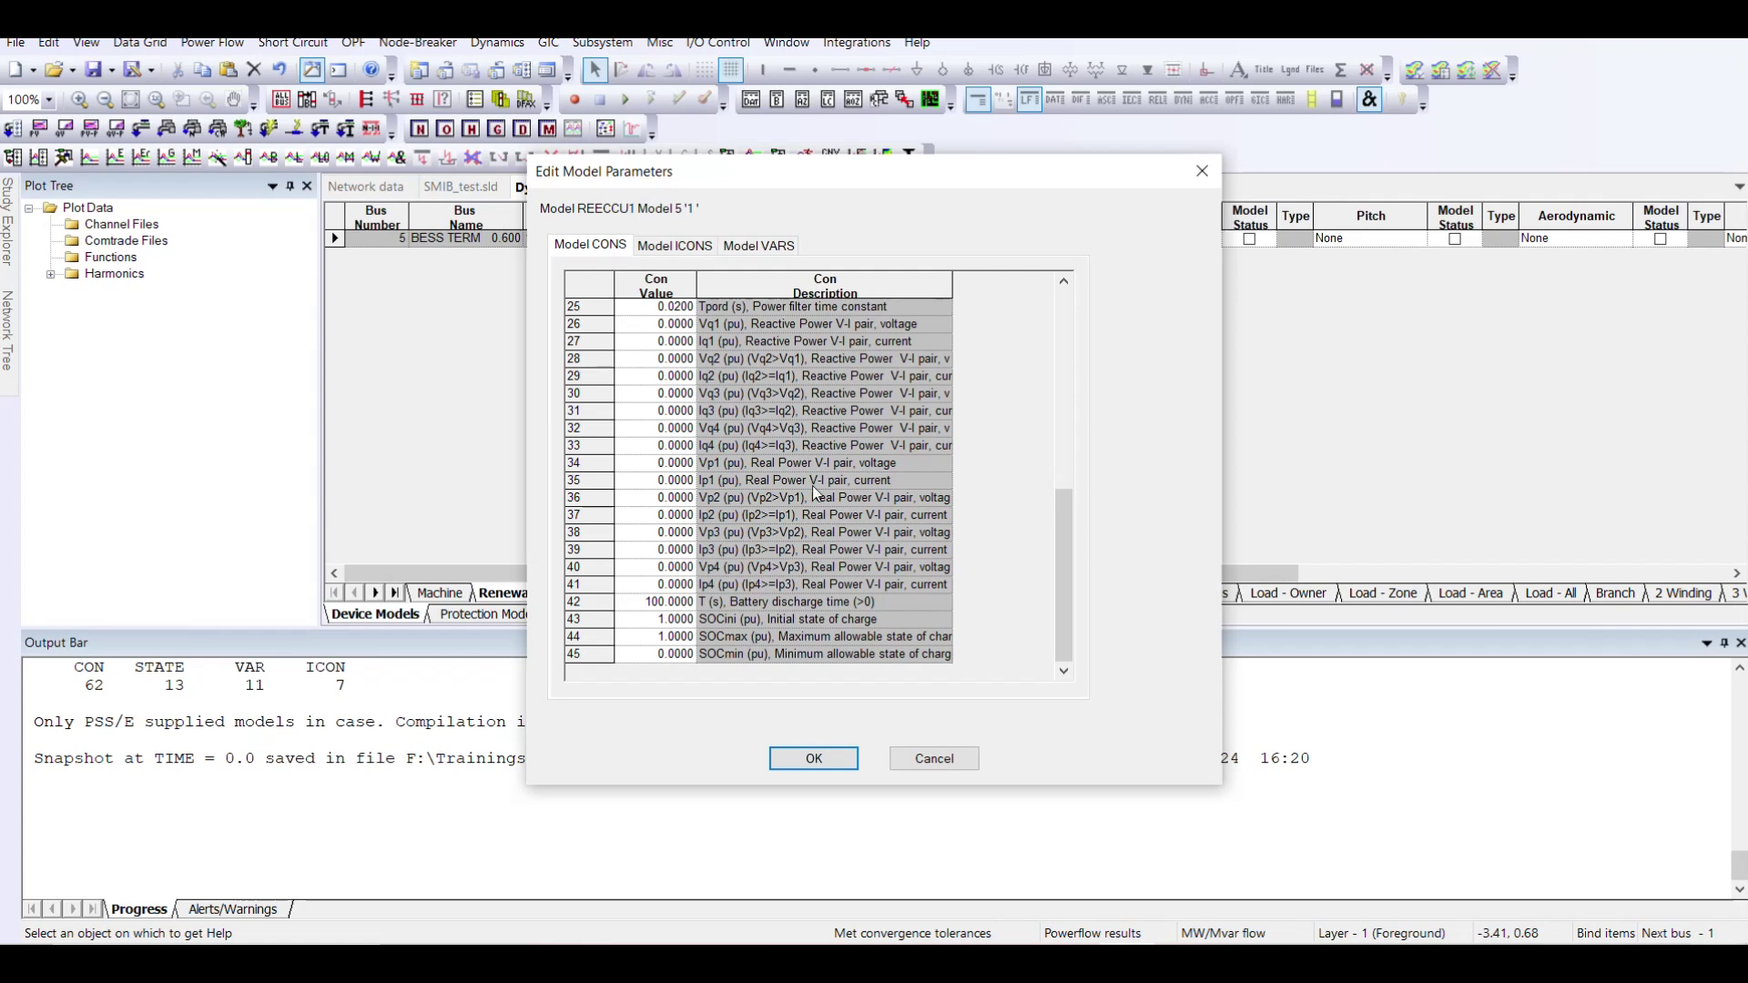
left_click(813, 759)
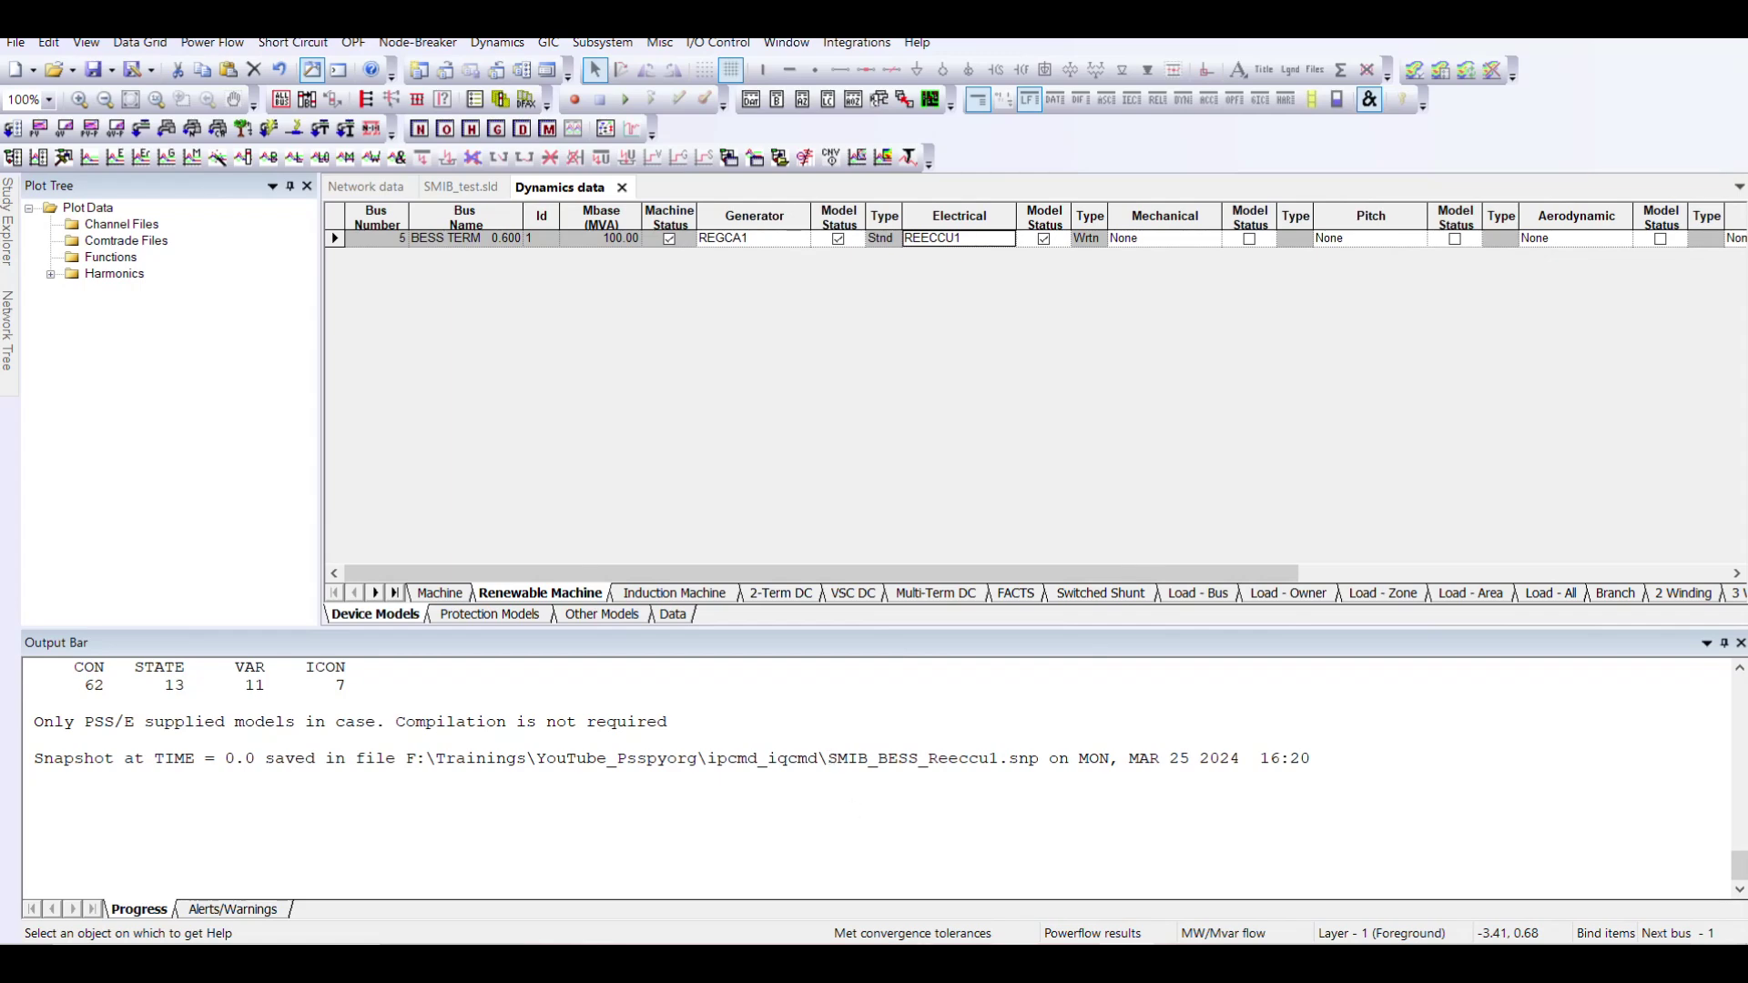
- Open section 18.4 REECCU1 of the PSS/E model library manual in Acrobat via the Chapter 18 bookmark
mouse_move(1011, 965)
left_click(933, 889)
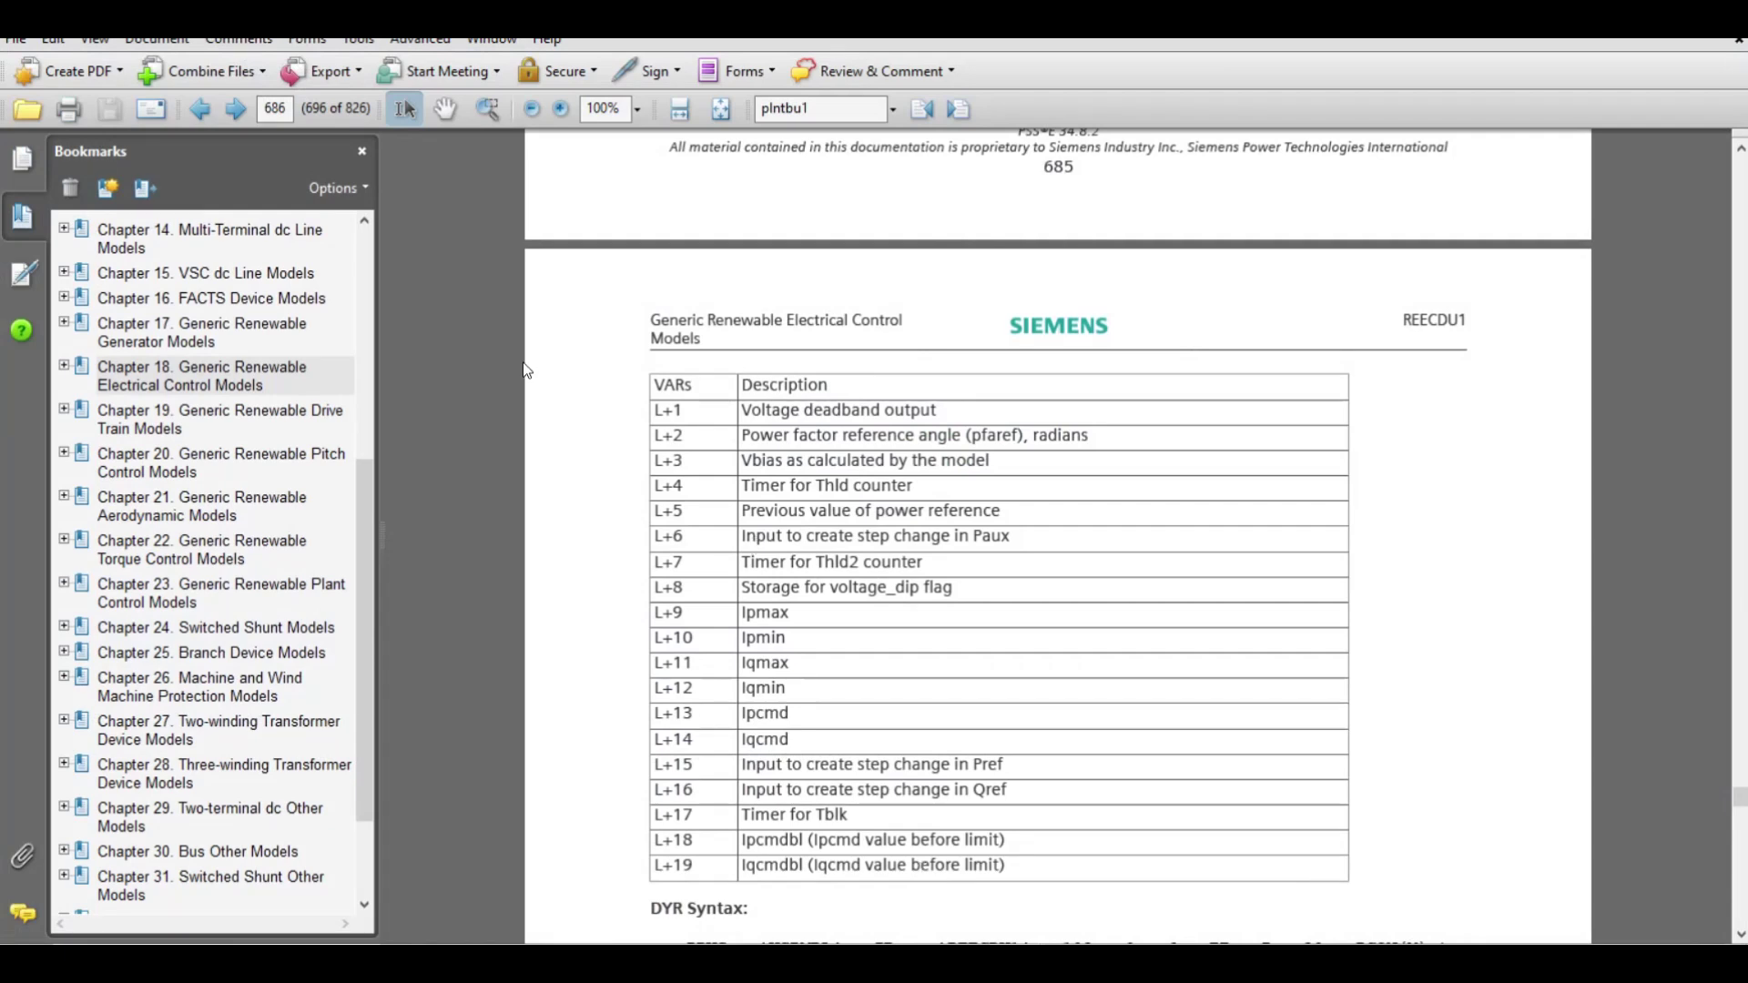
left_click(237, 392)
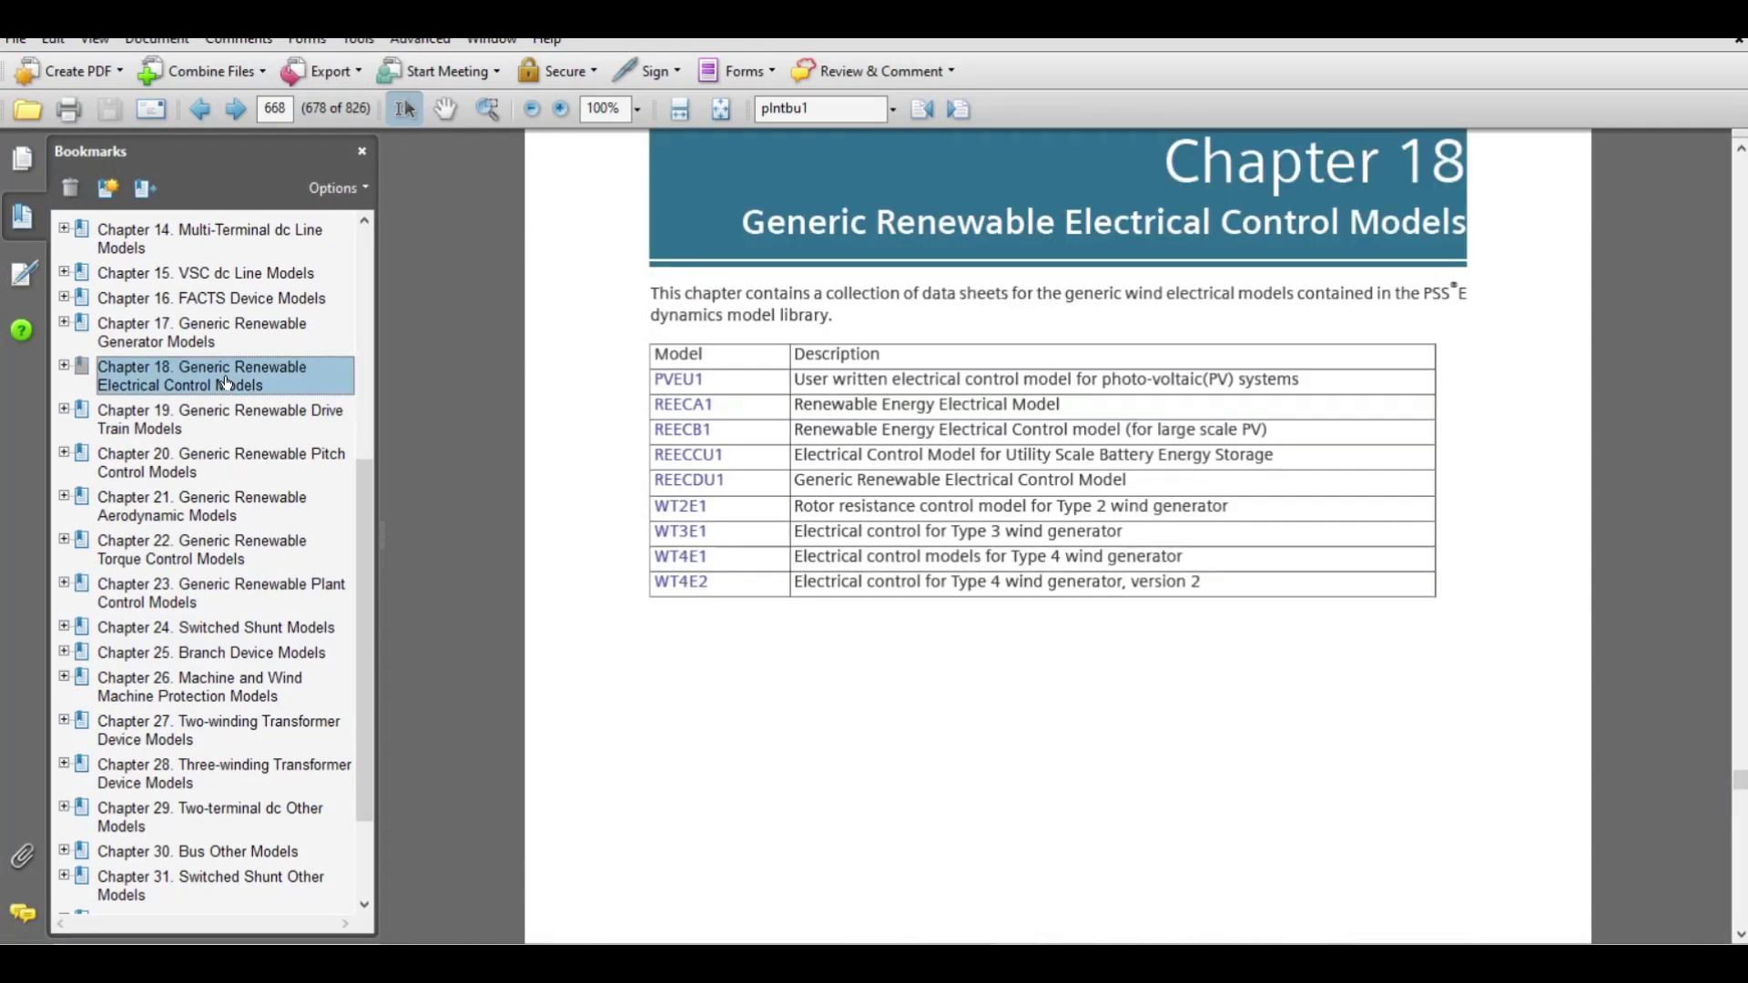
left_click(688, 460)
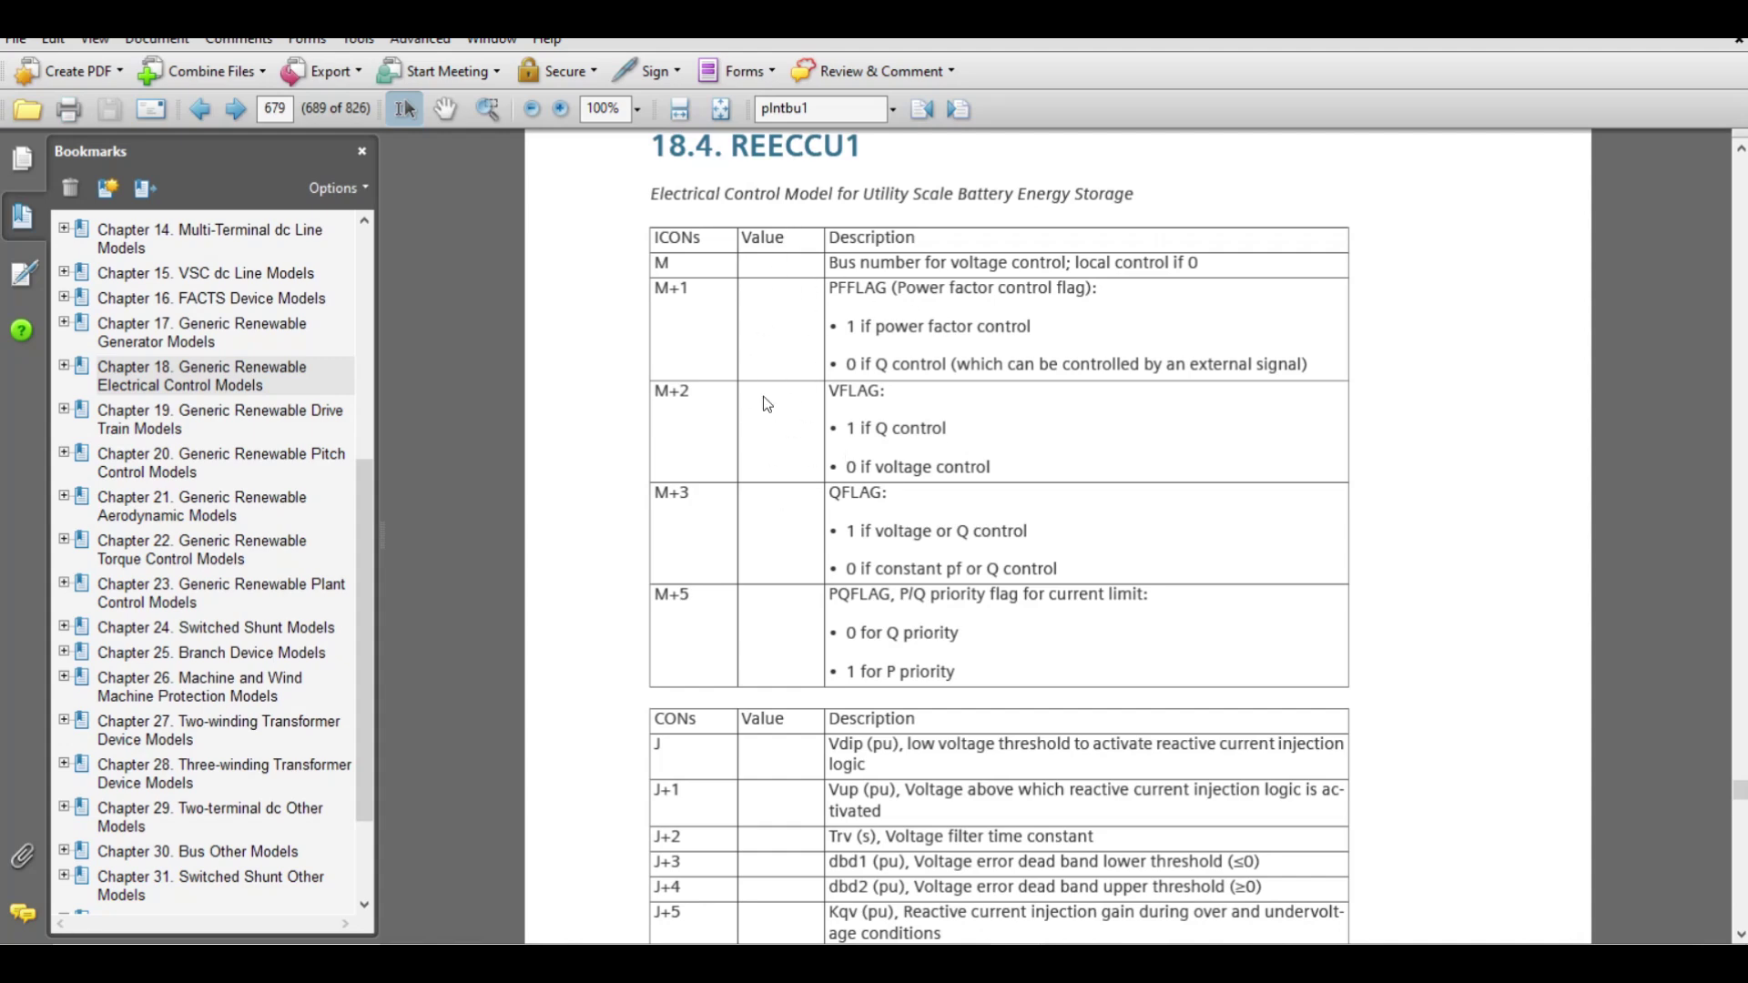
- Scroll to the REECCU1 VAR table on page 680/681 and highlight the L+2 real current command
scroll(585, 581, "down", 2)
scroll(584, 581, "down", 15)
scroll(584, 581, "down", 10)
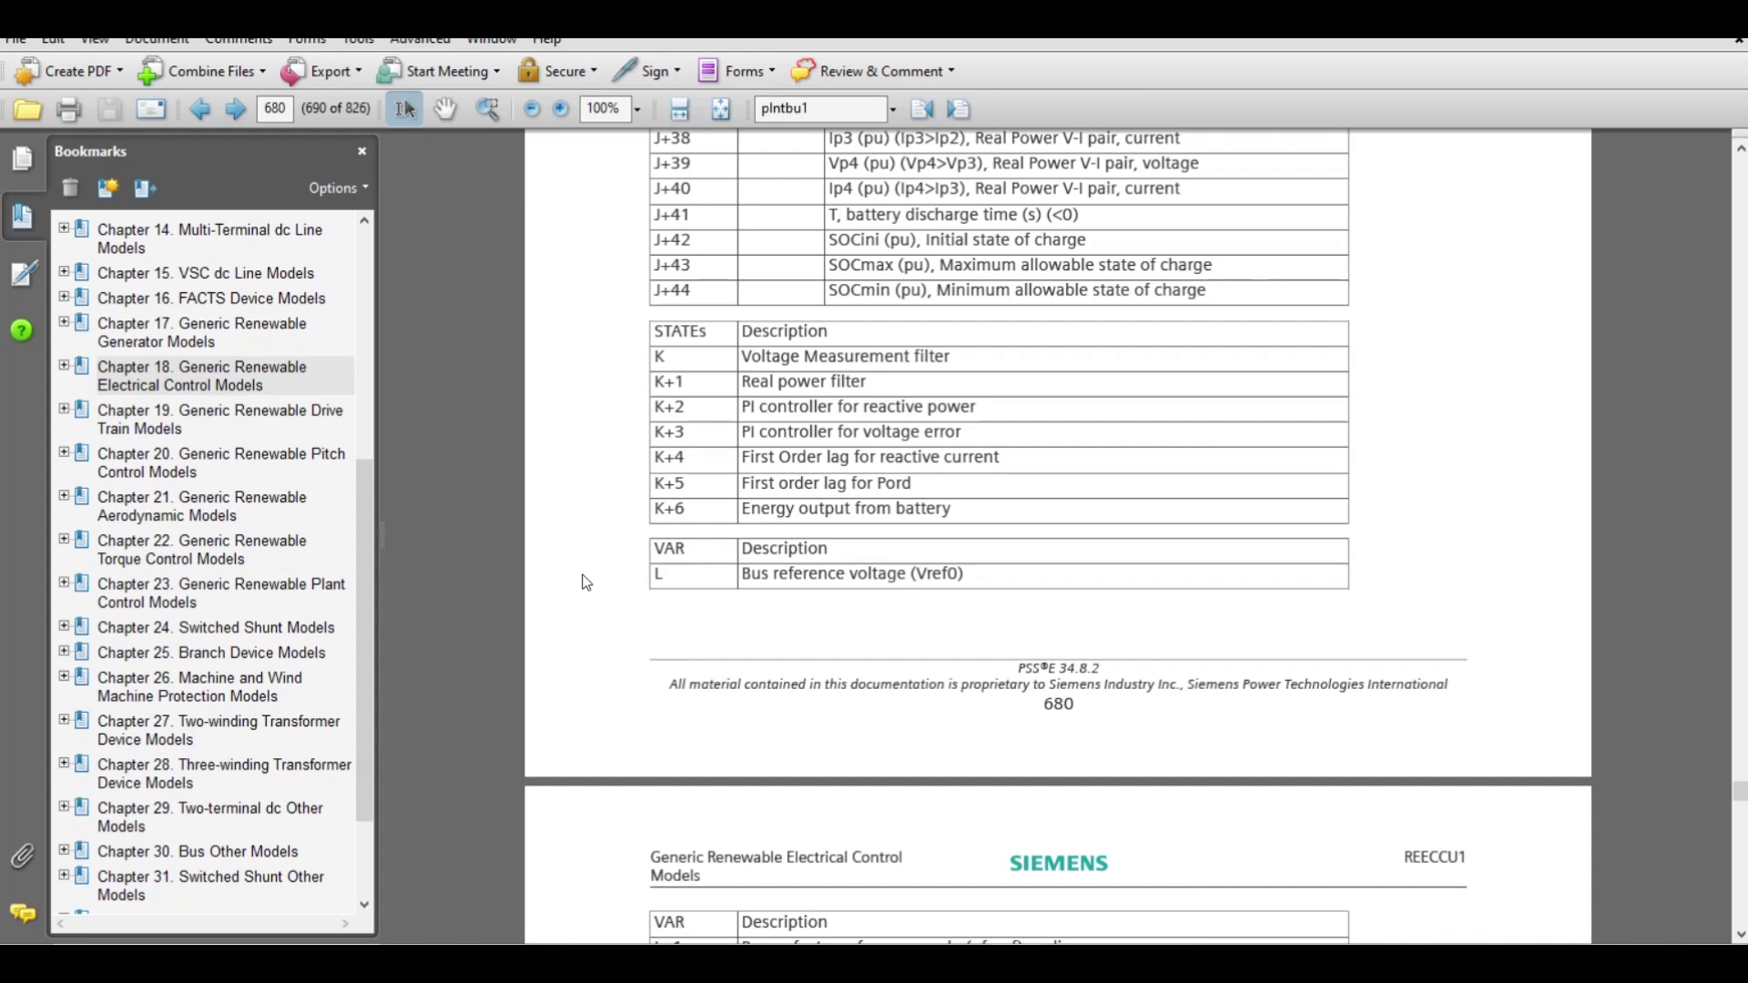
scroll(585, 581, "down", 2)
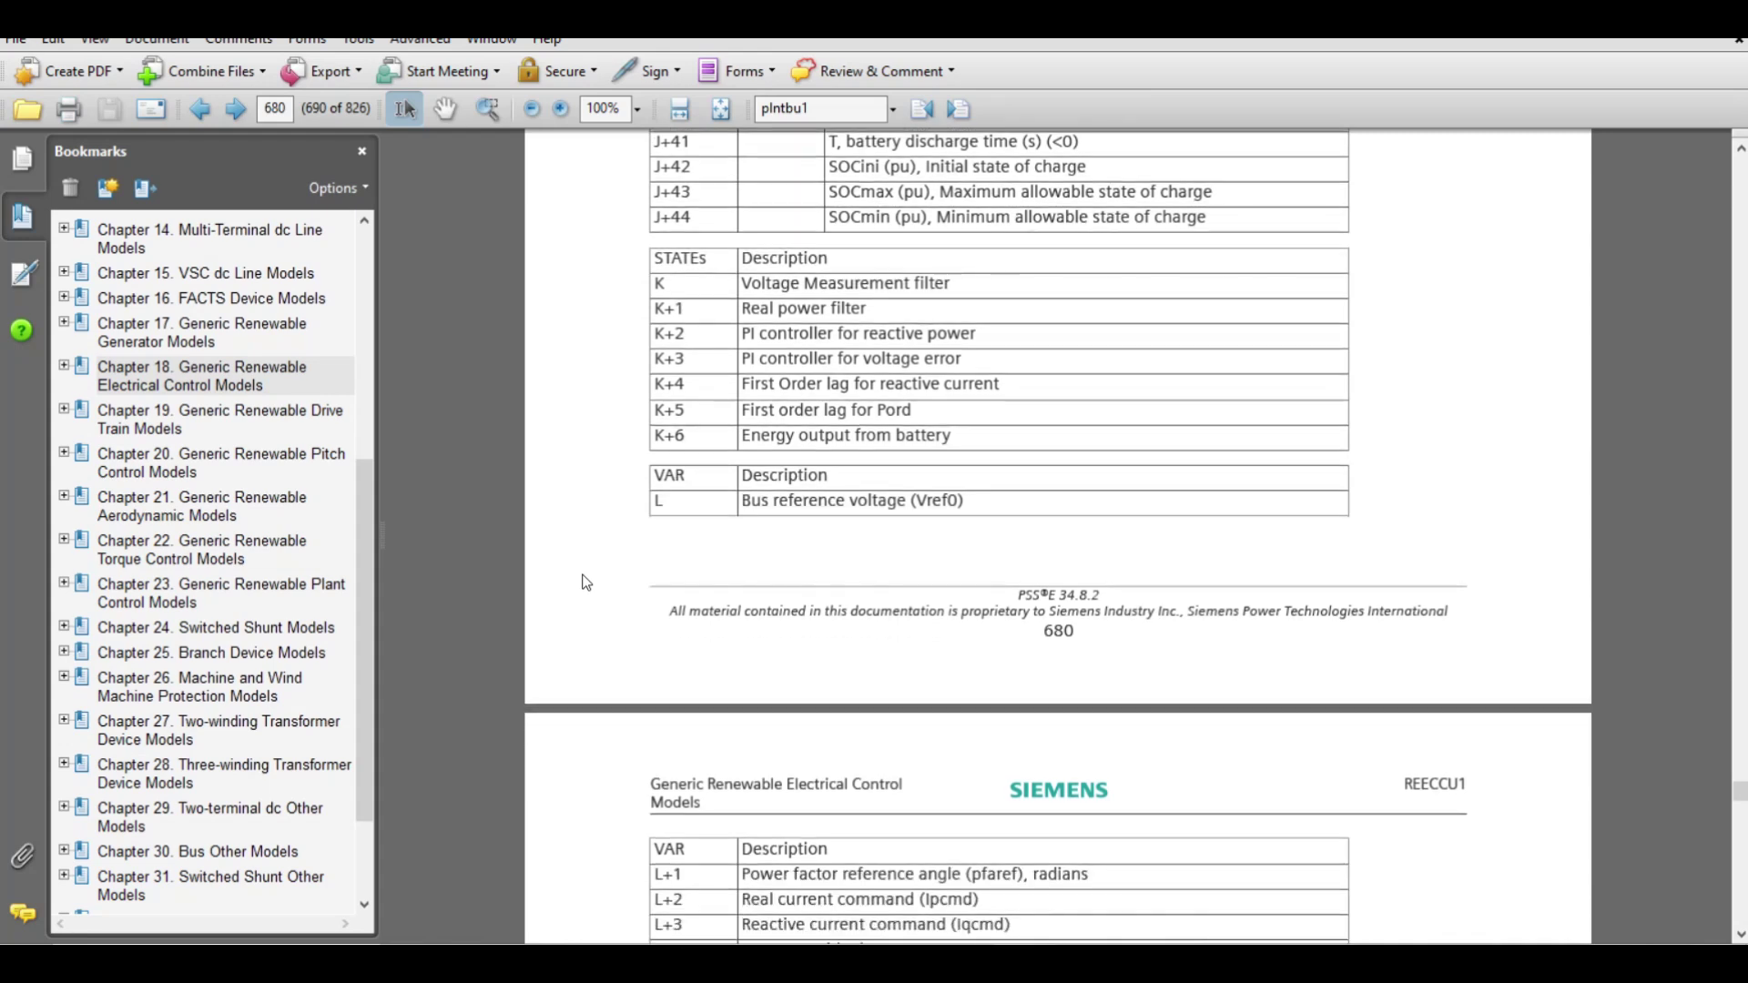
scroll(585, 581, "down", 2)
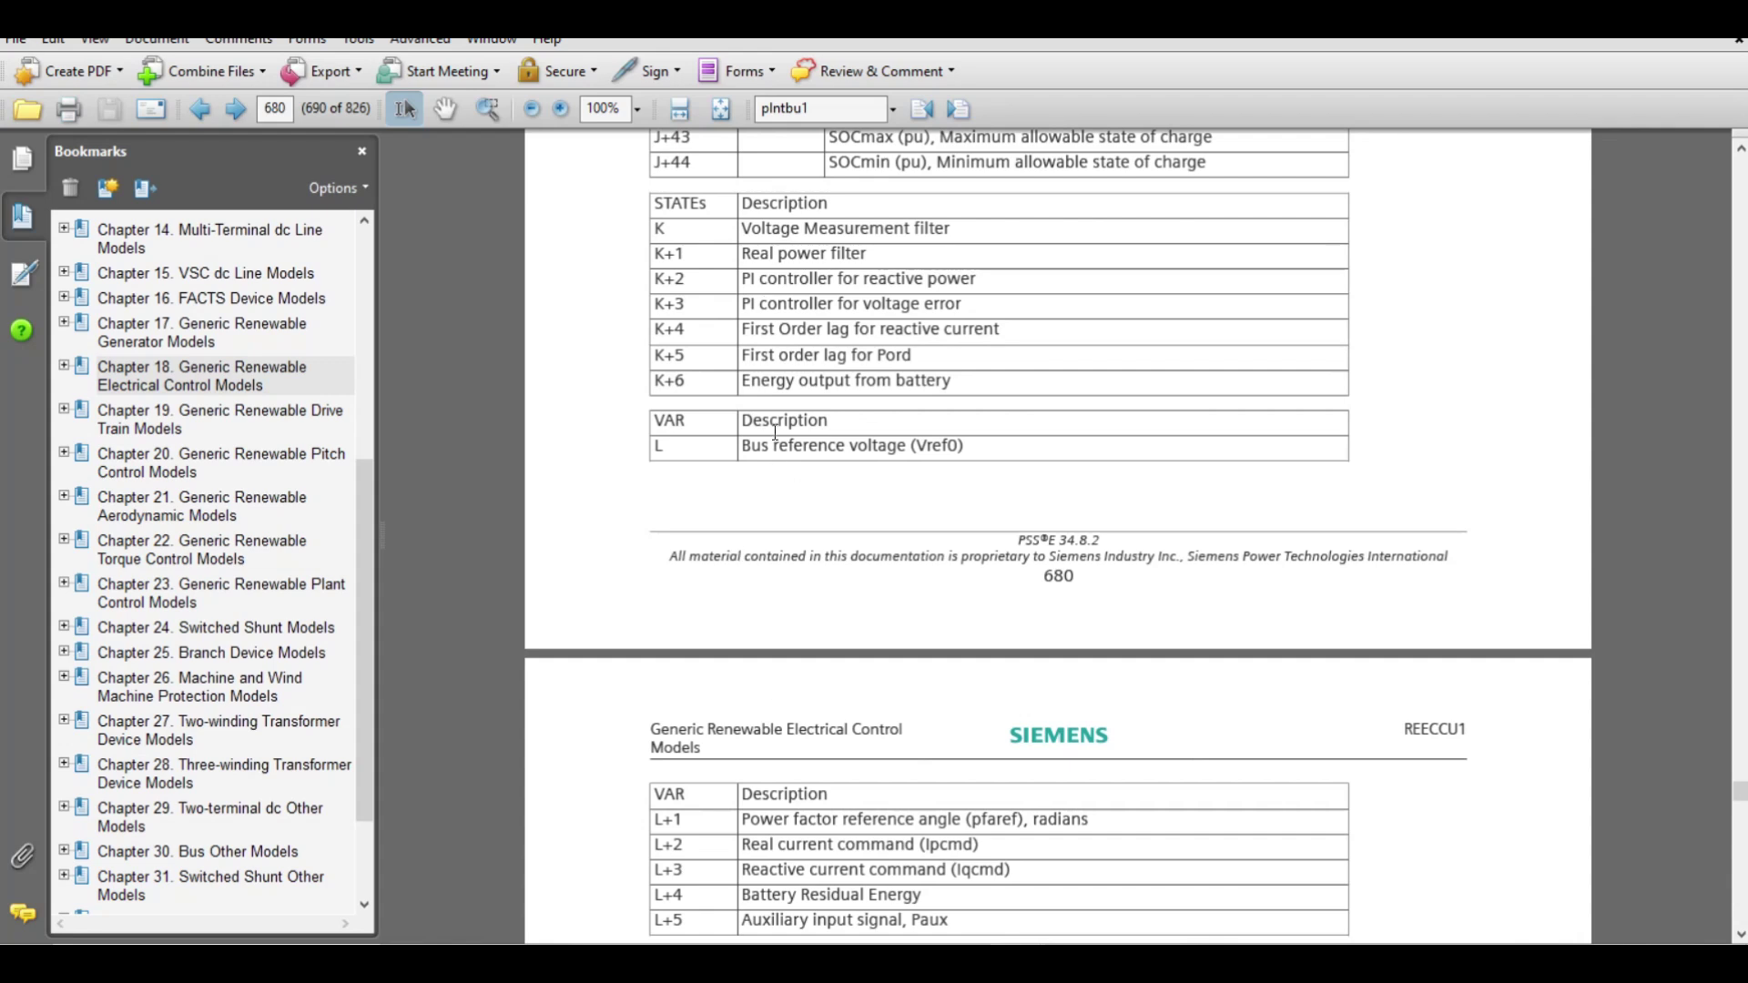
scroll(601, 485, "down", 1)
scroll(601, 485, "down", 2)
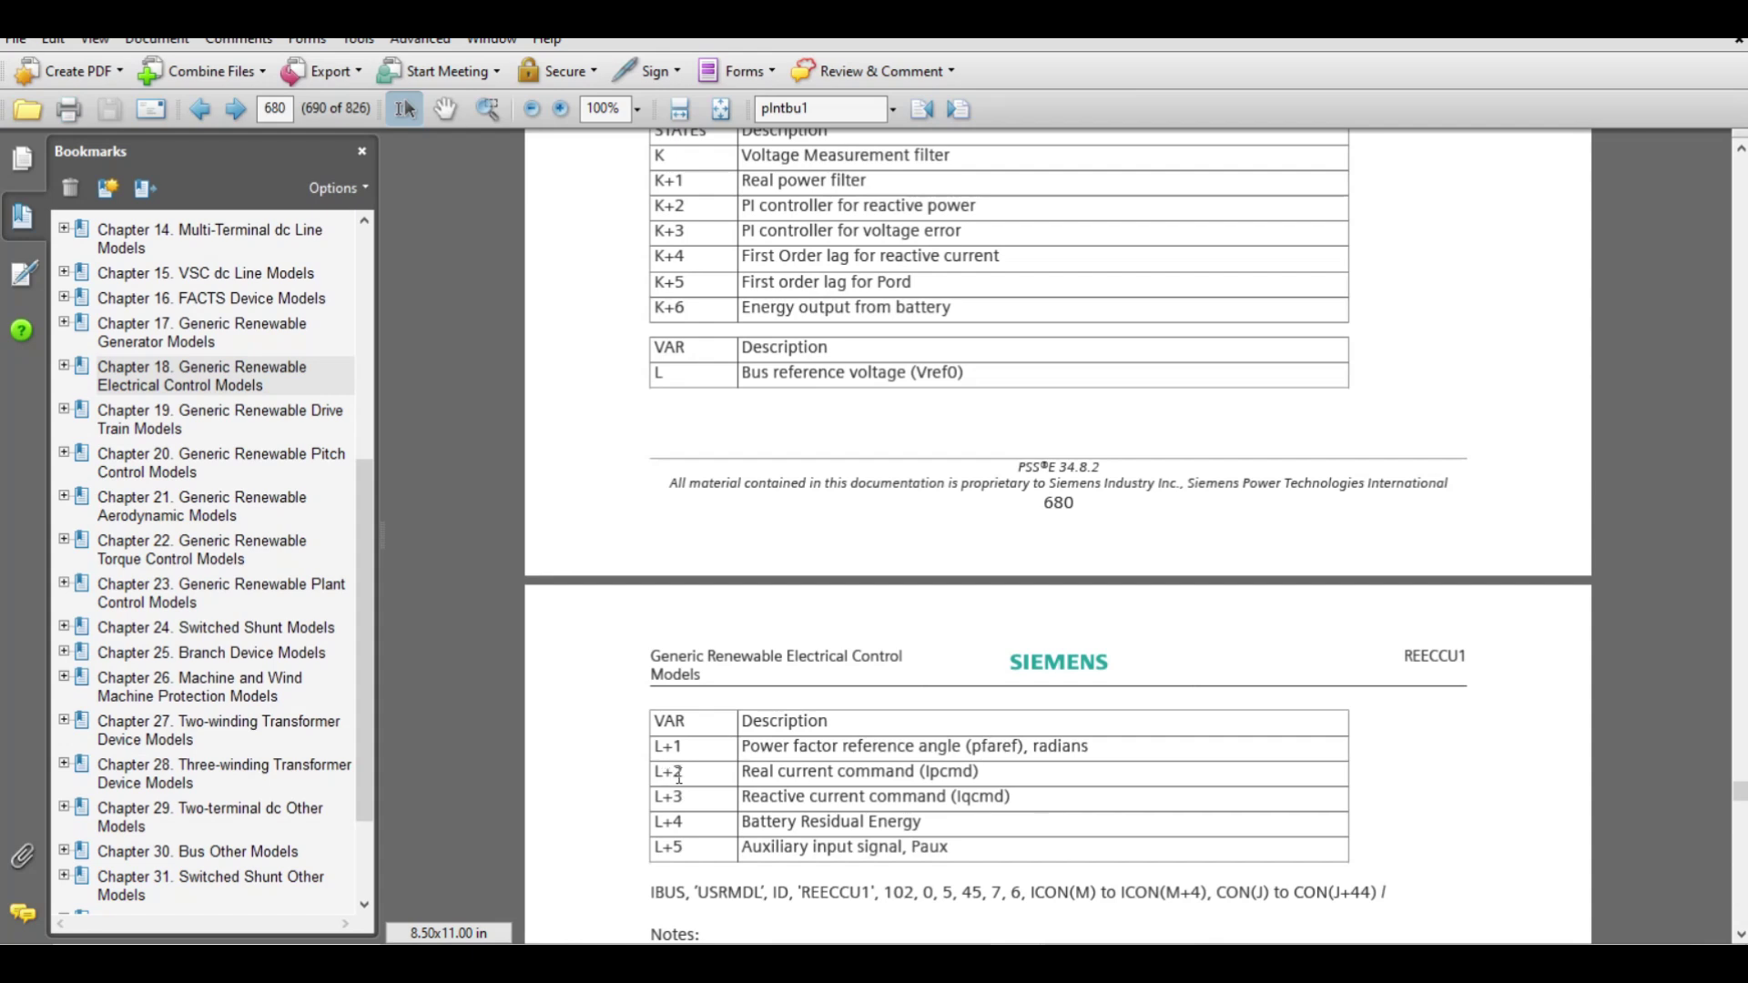
left_click_drag(684, 772, 659, 796)
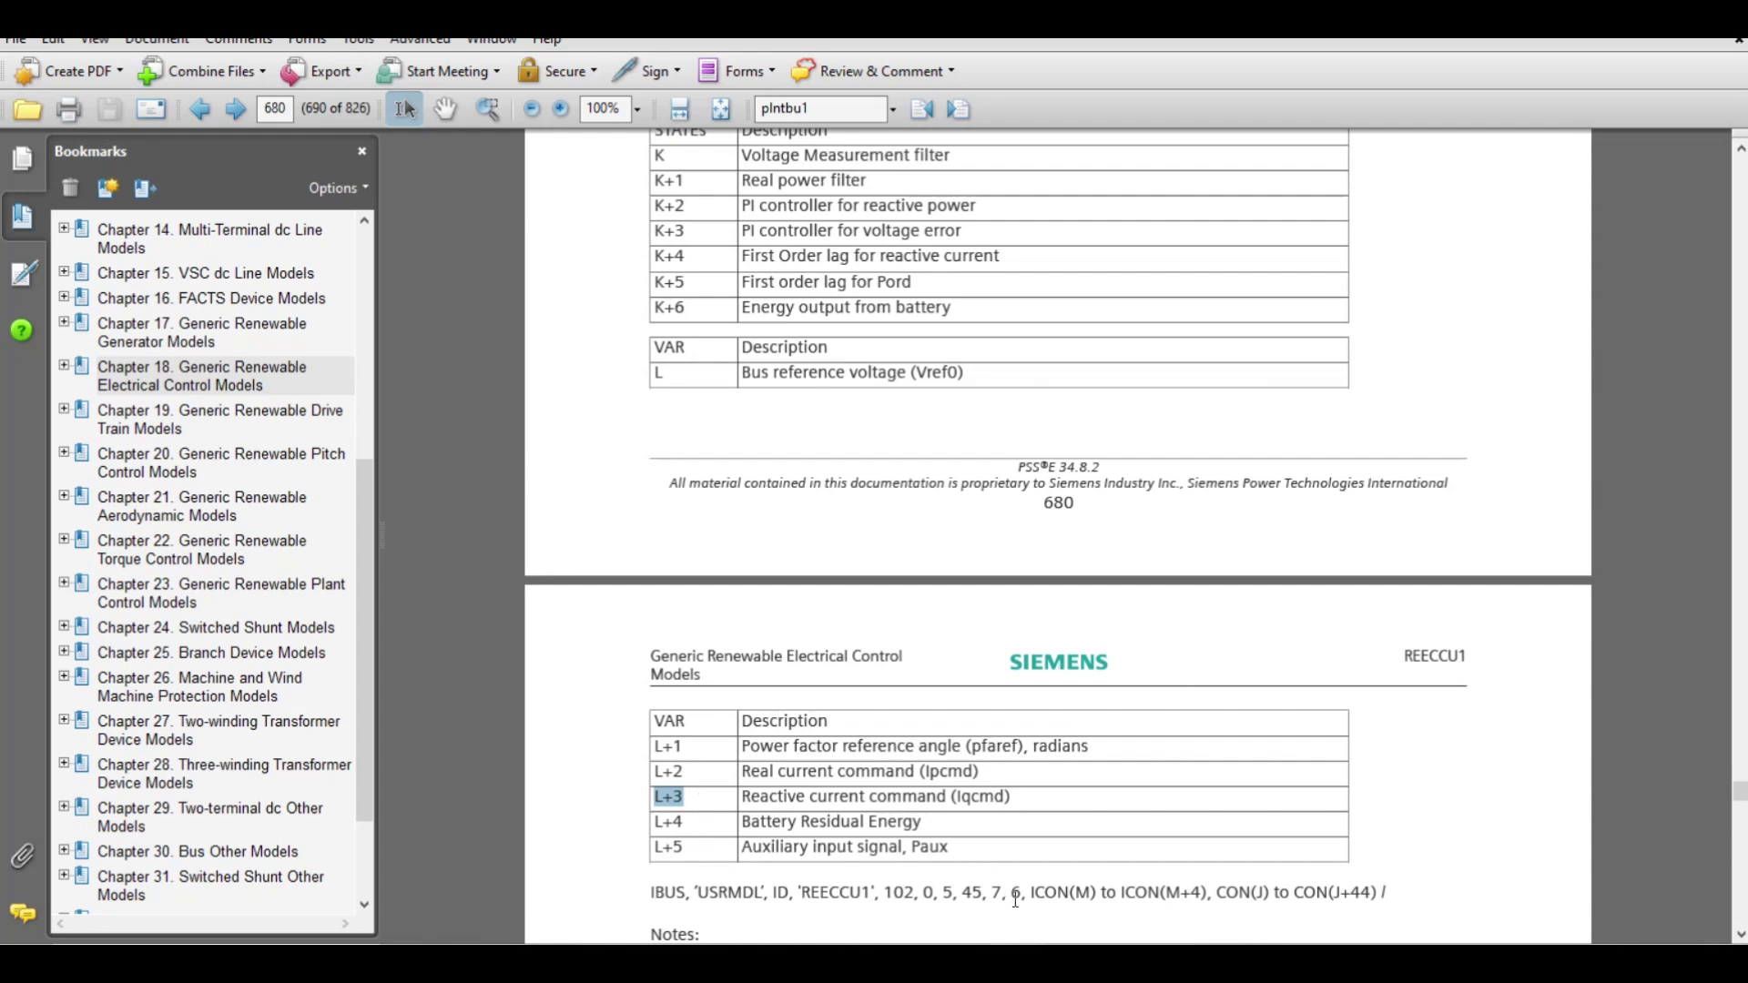
key("alt+Tab")
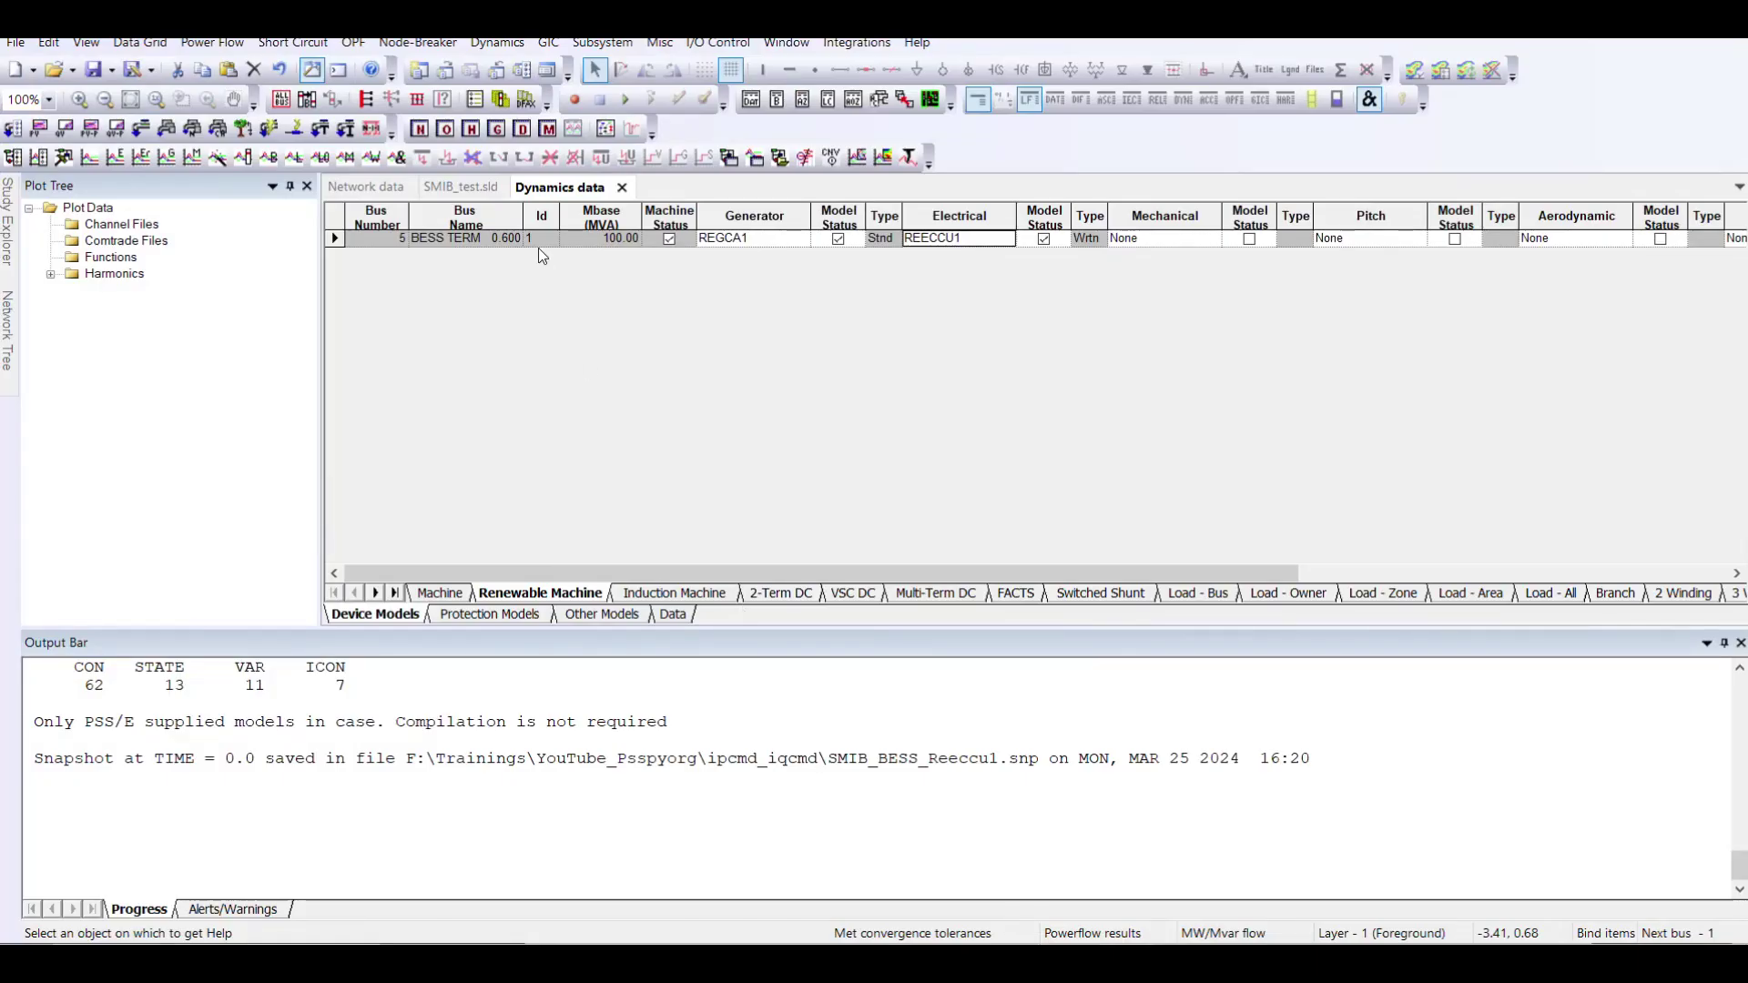
- List the dynamics model data (DOCU) for bus 5 only in the output
left_click(497, 43)
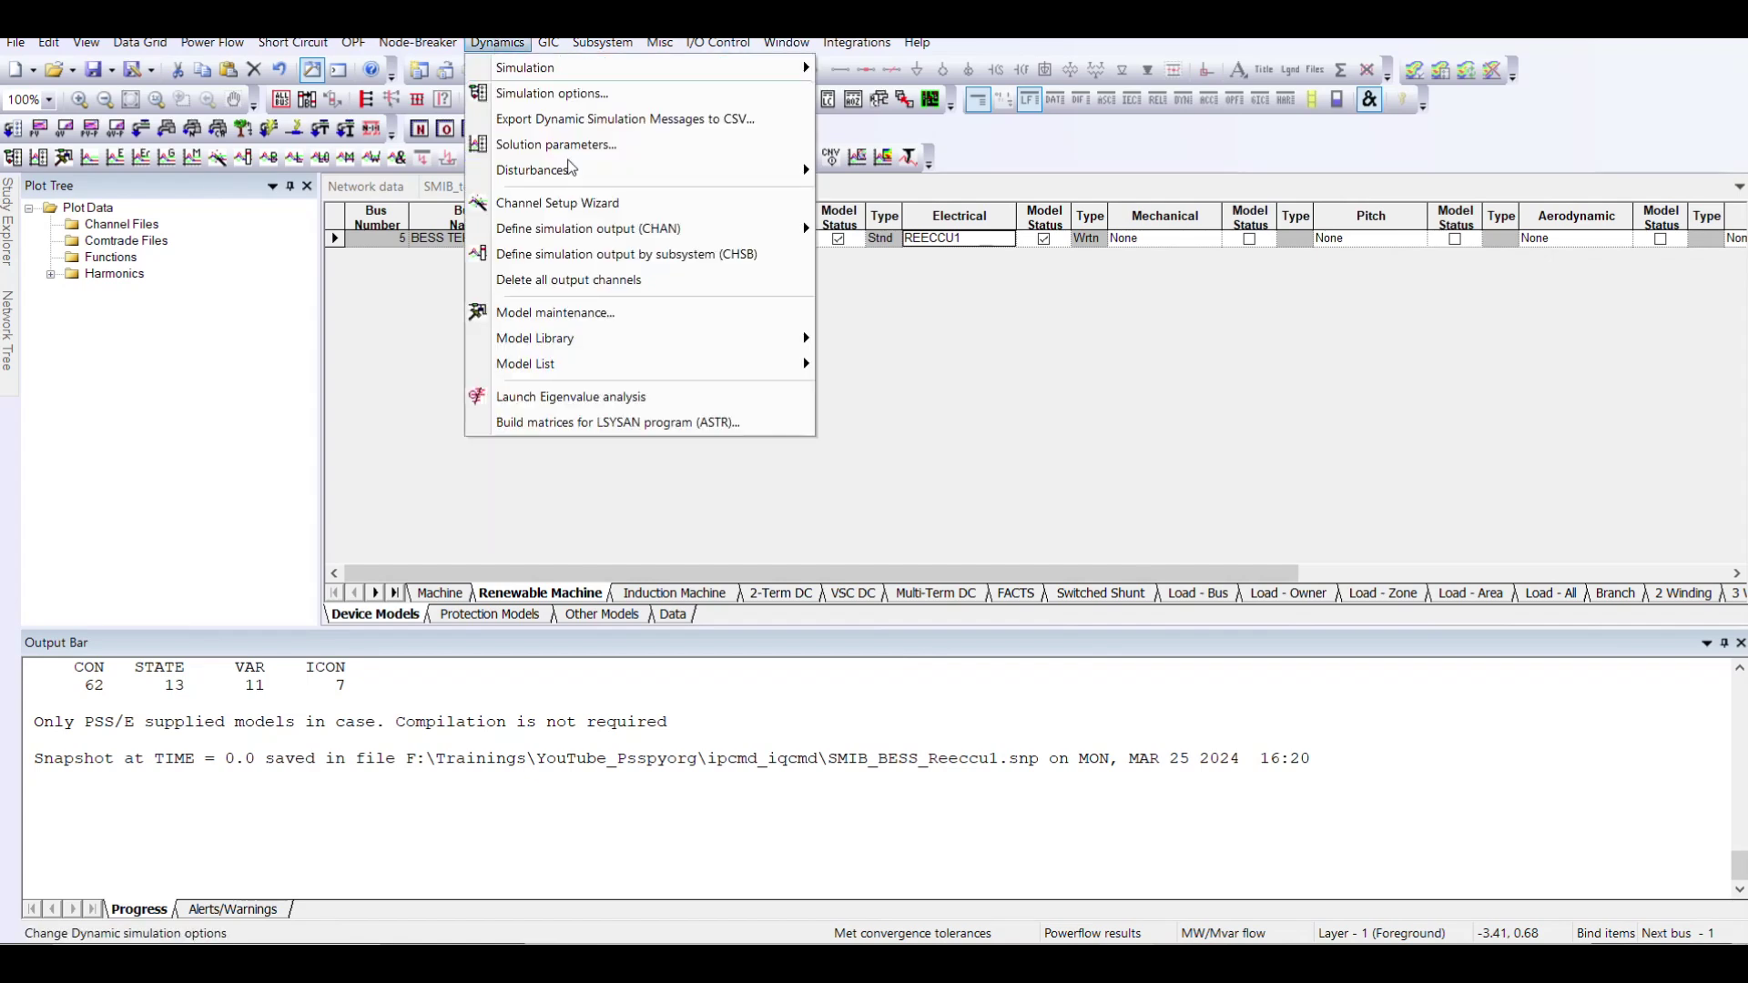
mouse_move(742, 367)
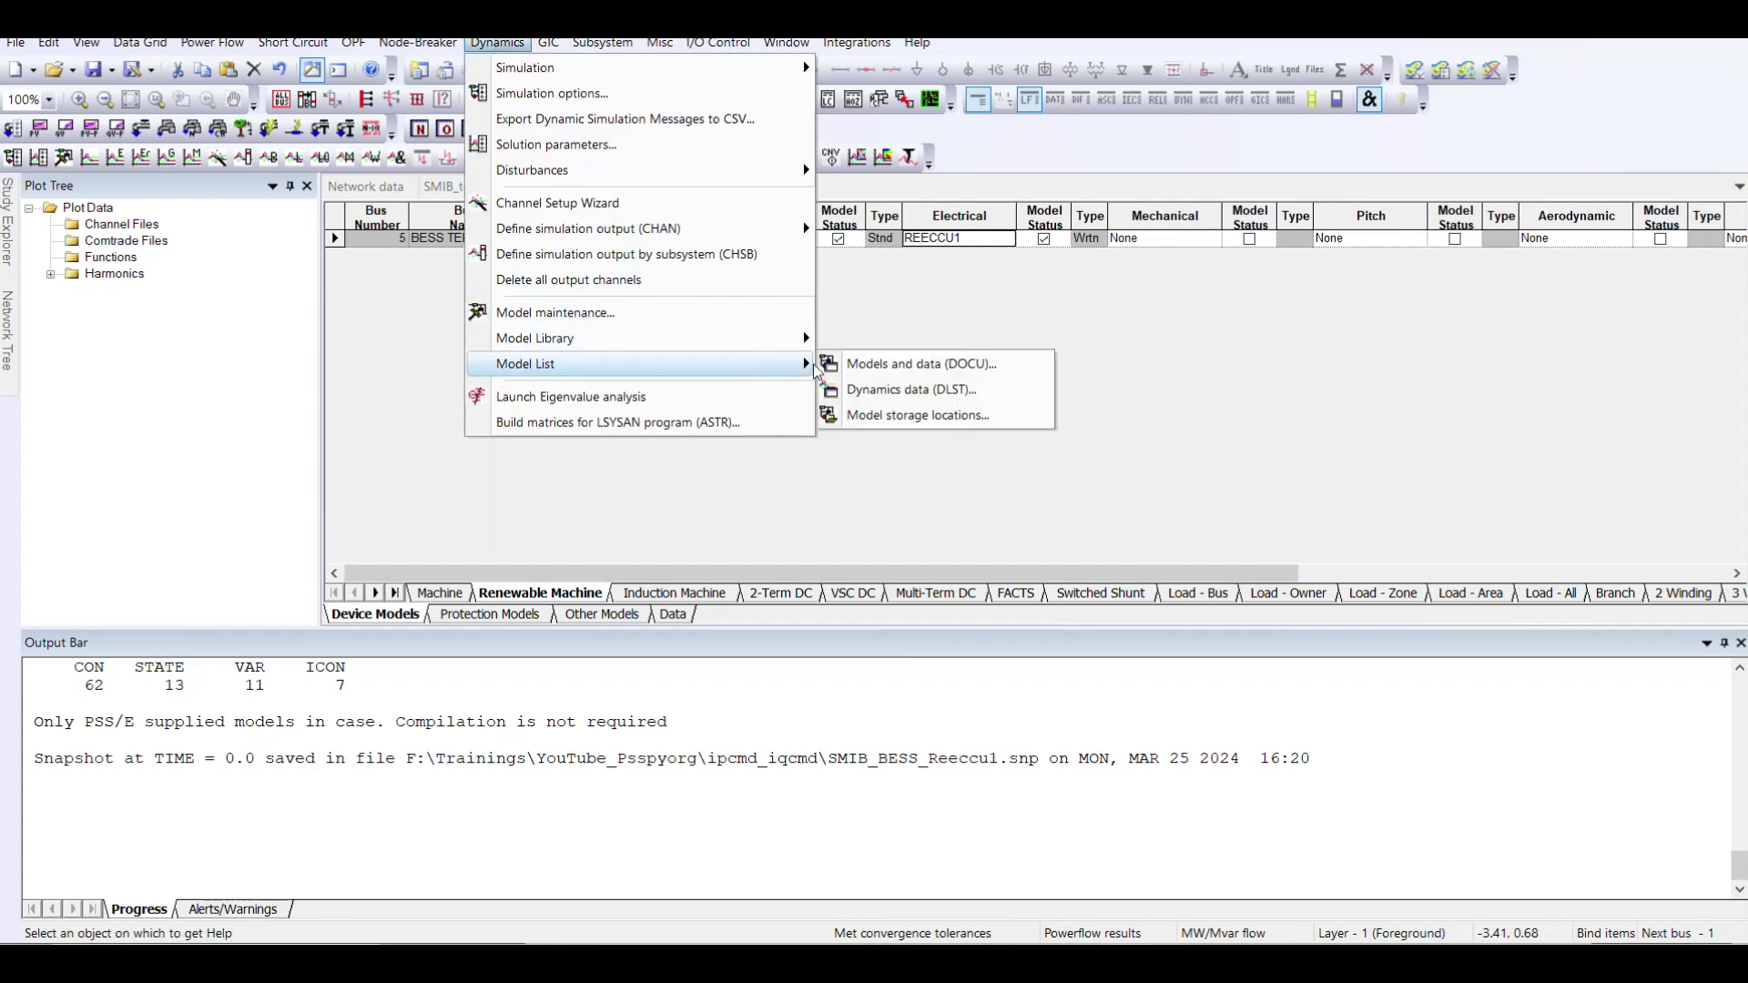
left_click(900, 366)
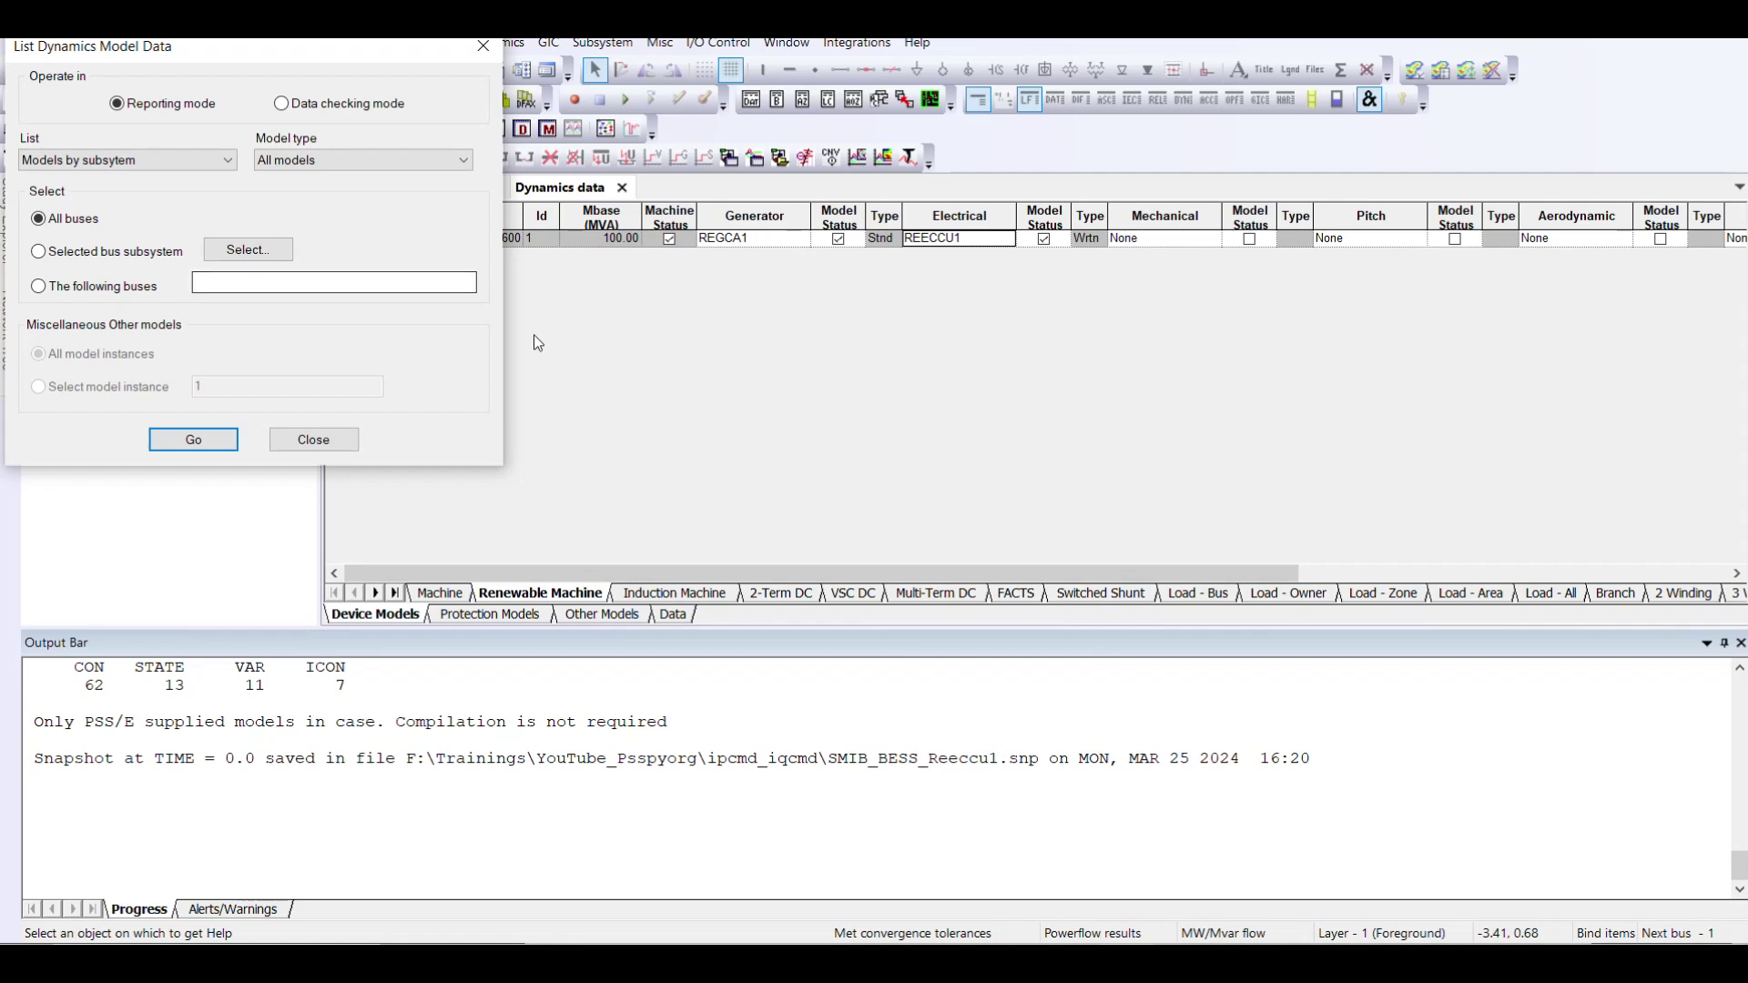
left_click_drag(379, 57, 638, 316)
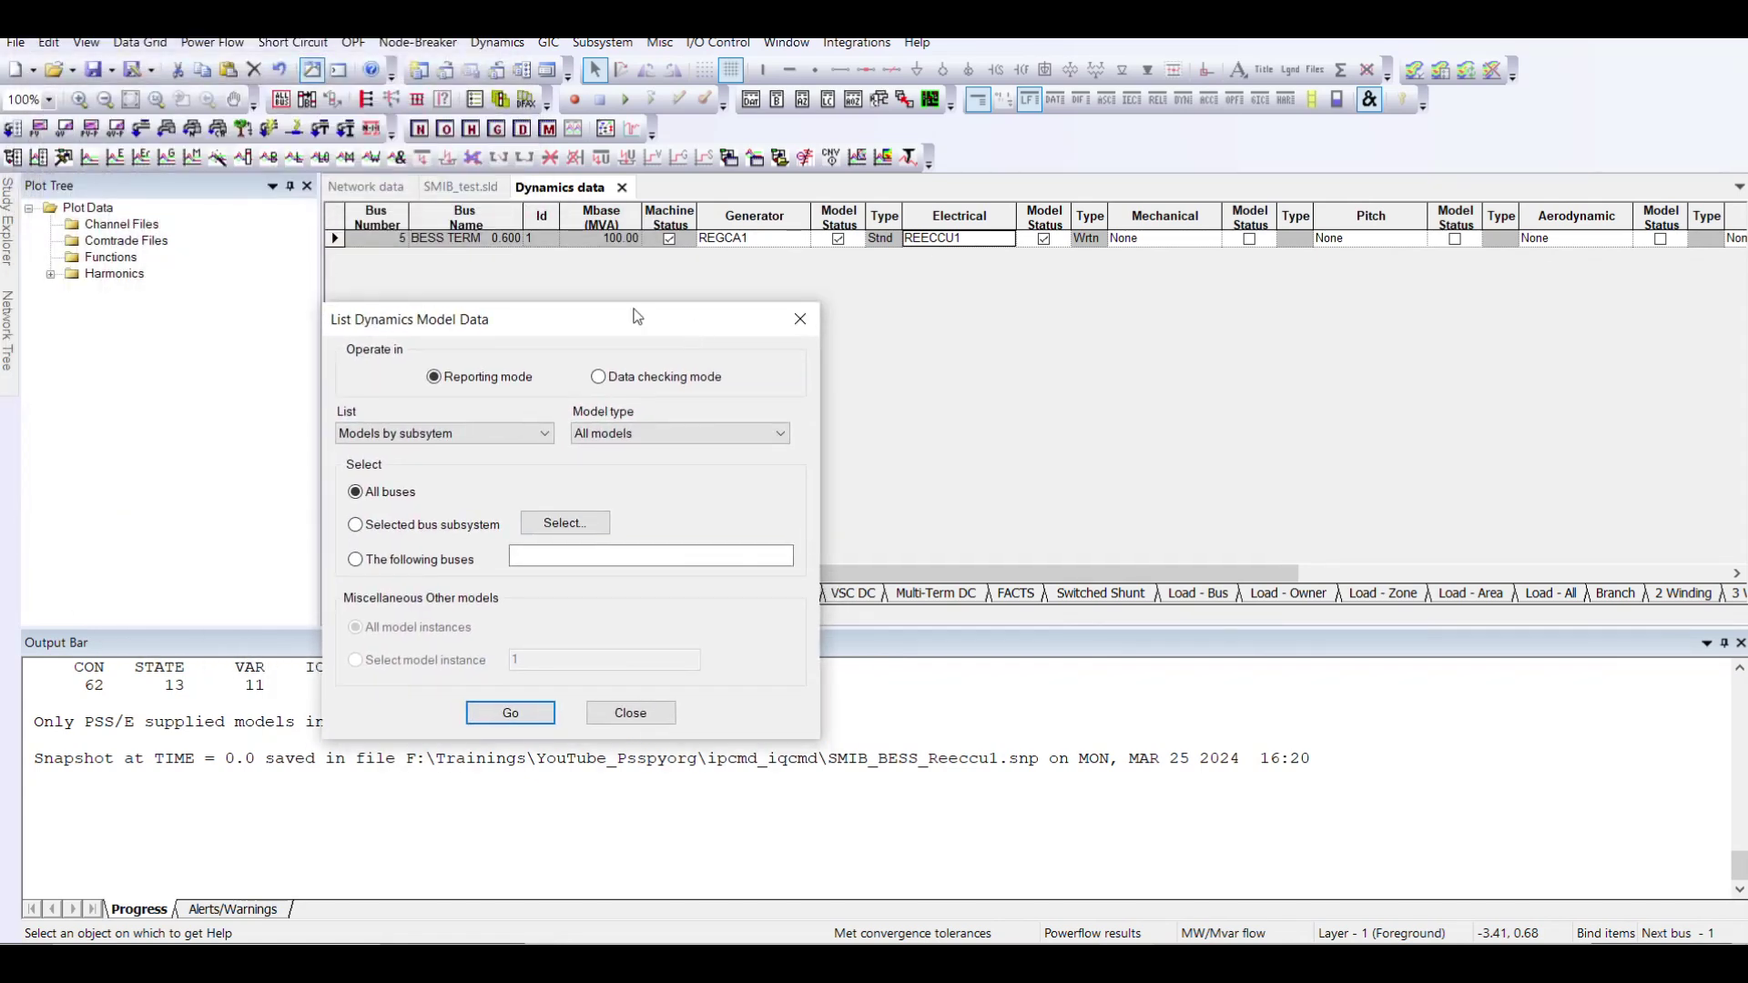
left_click(459, 564)
left_click(550, 556)
type("5")
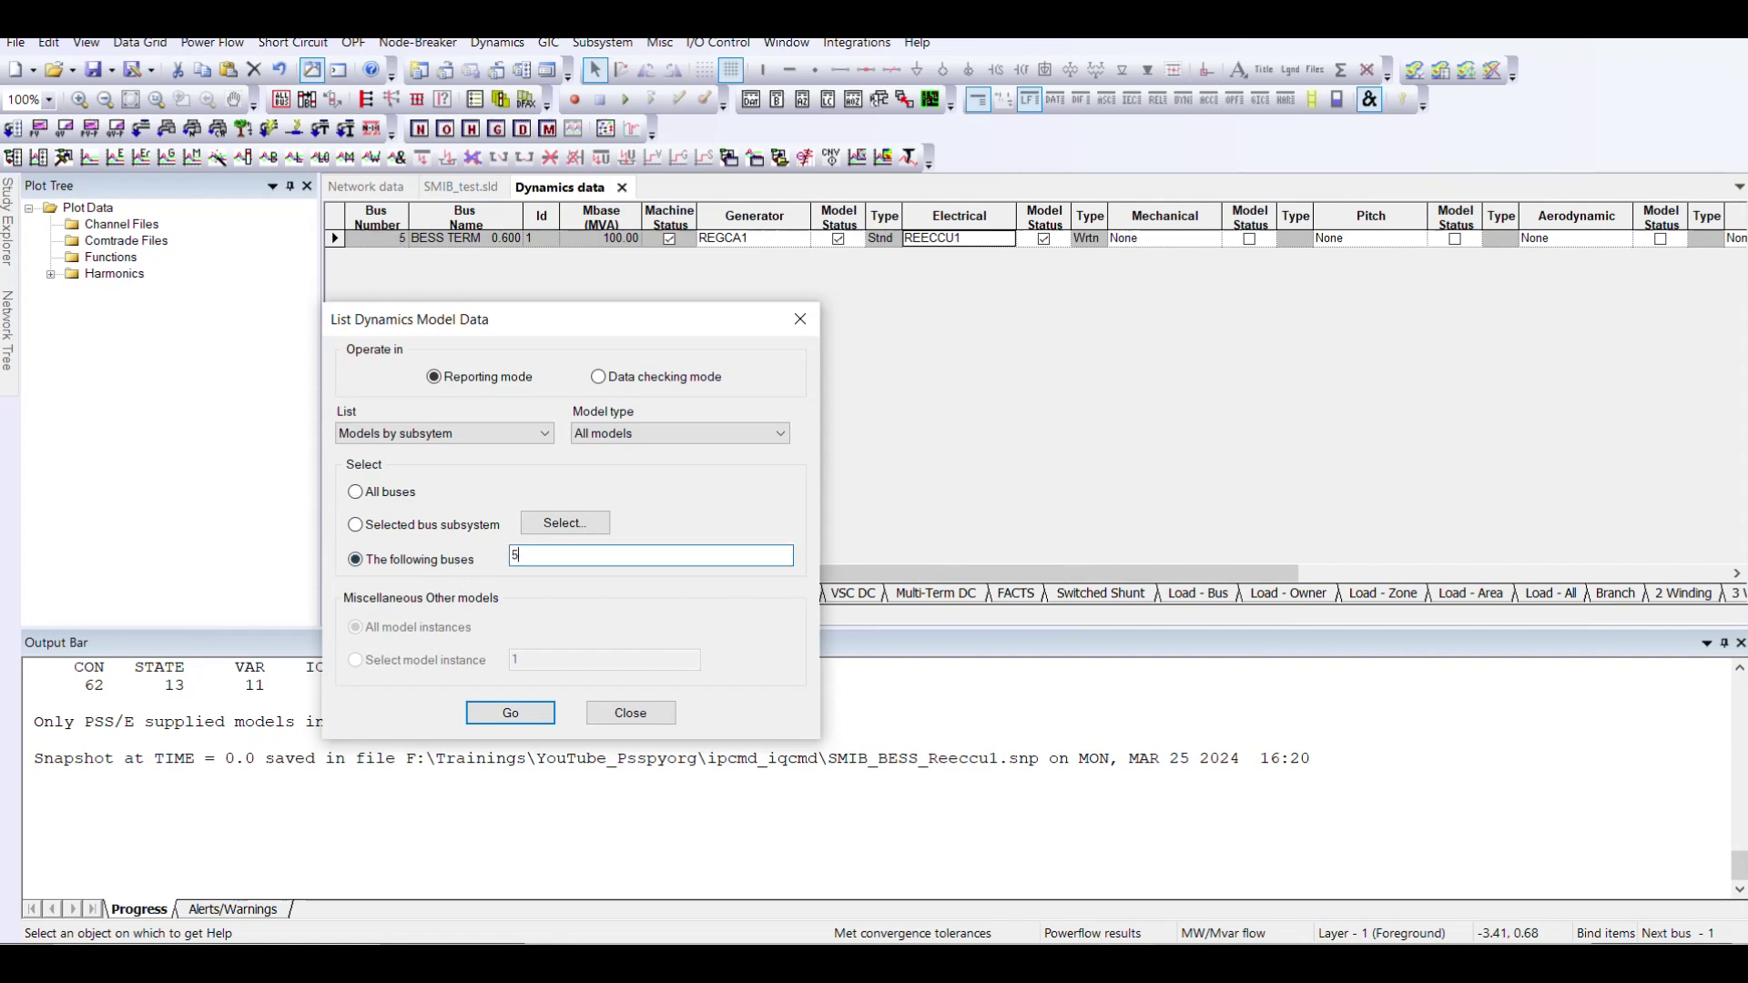
left_click(521, 717)
left_click(629, 715)
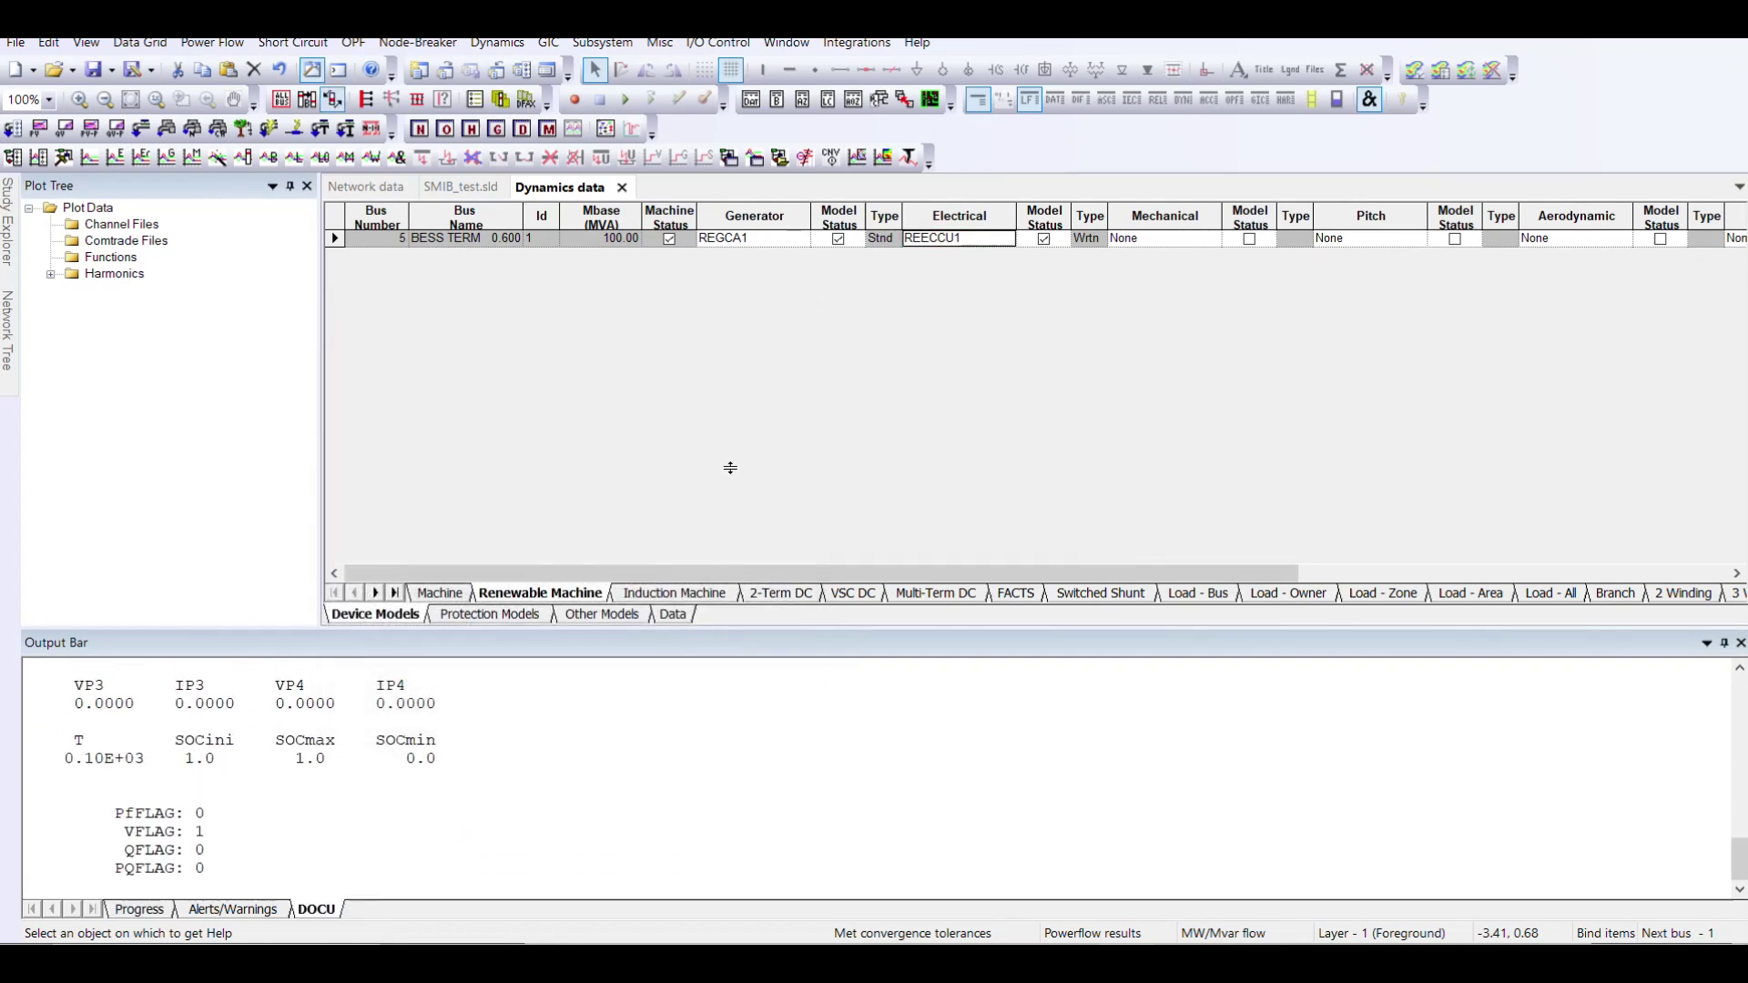
- Enlarge the output pane and scroll the DOCU listing to the REECCU1 header
left_click_drag(730, 428, 730, 430)
left_click(640, 644)
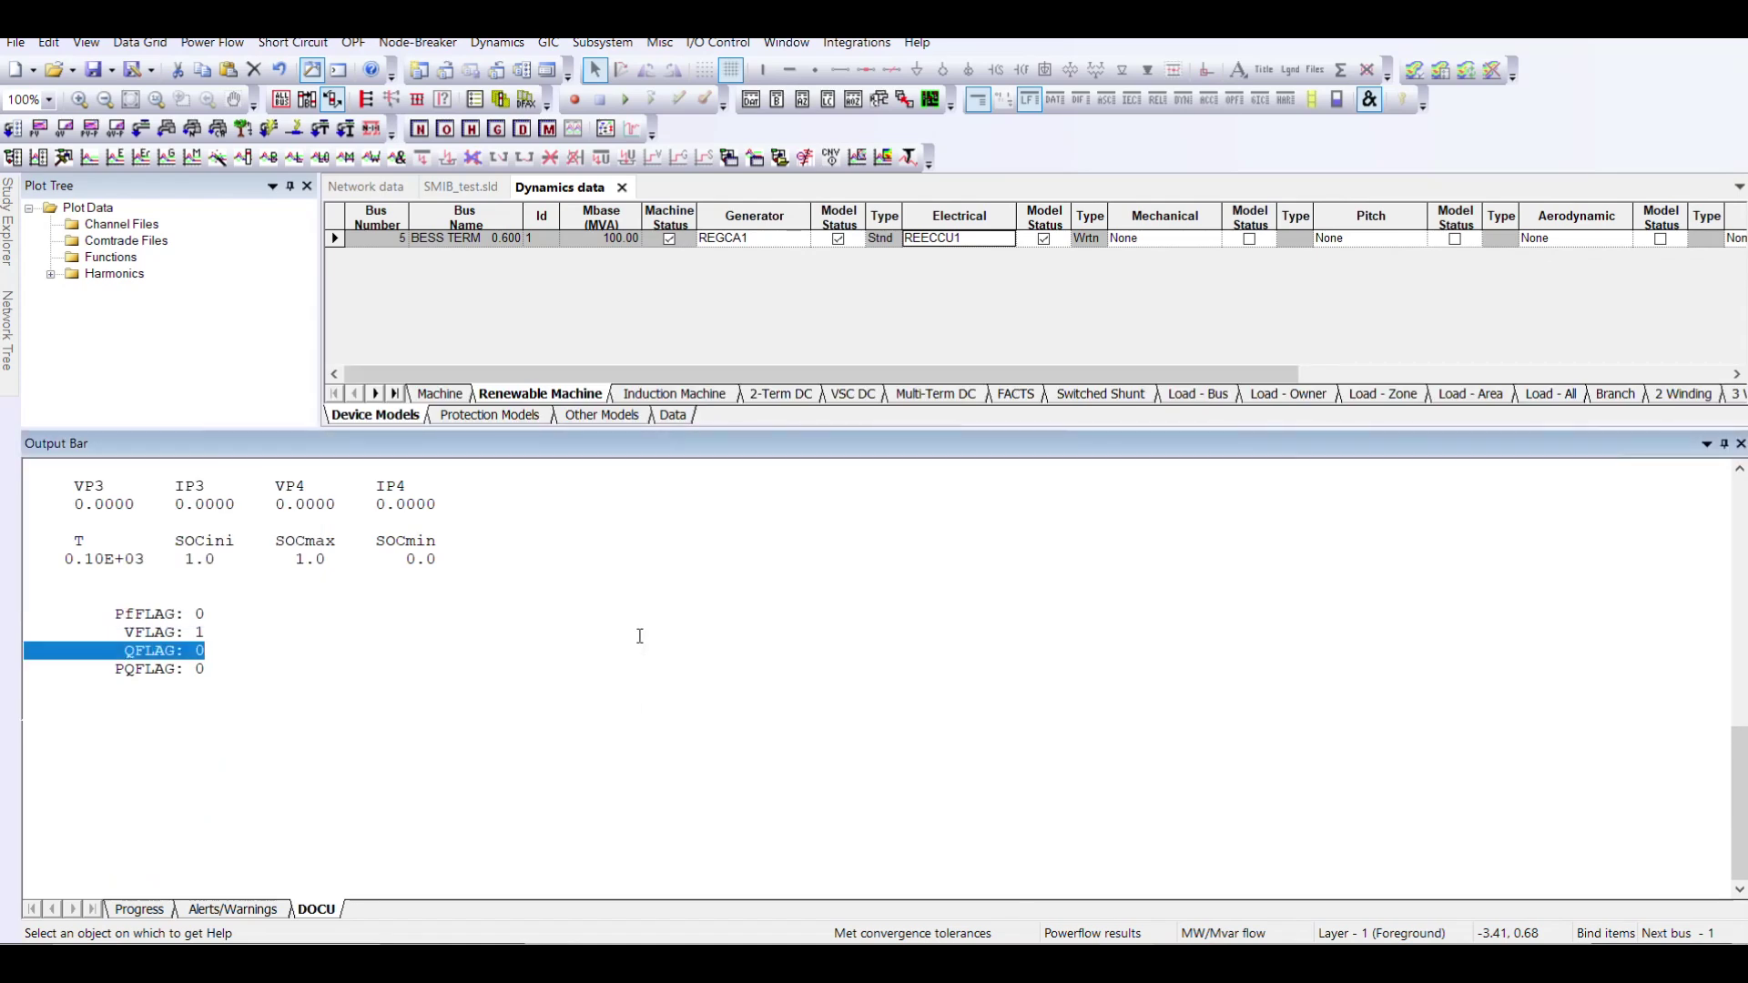
left_click(638, 634)
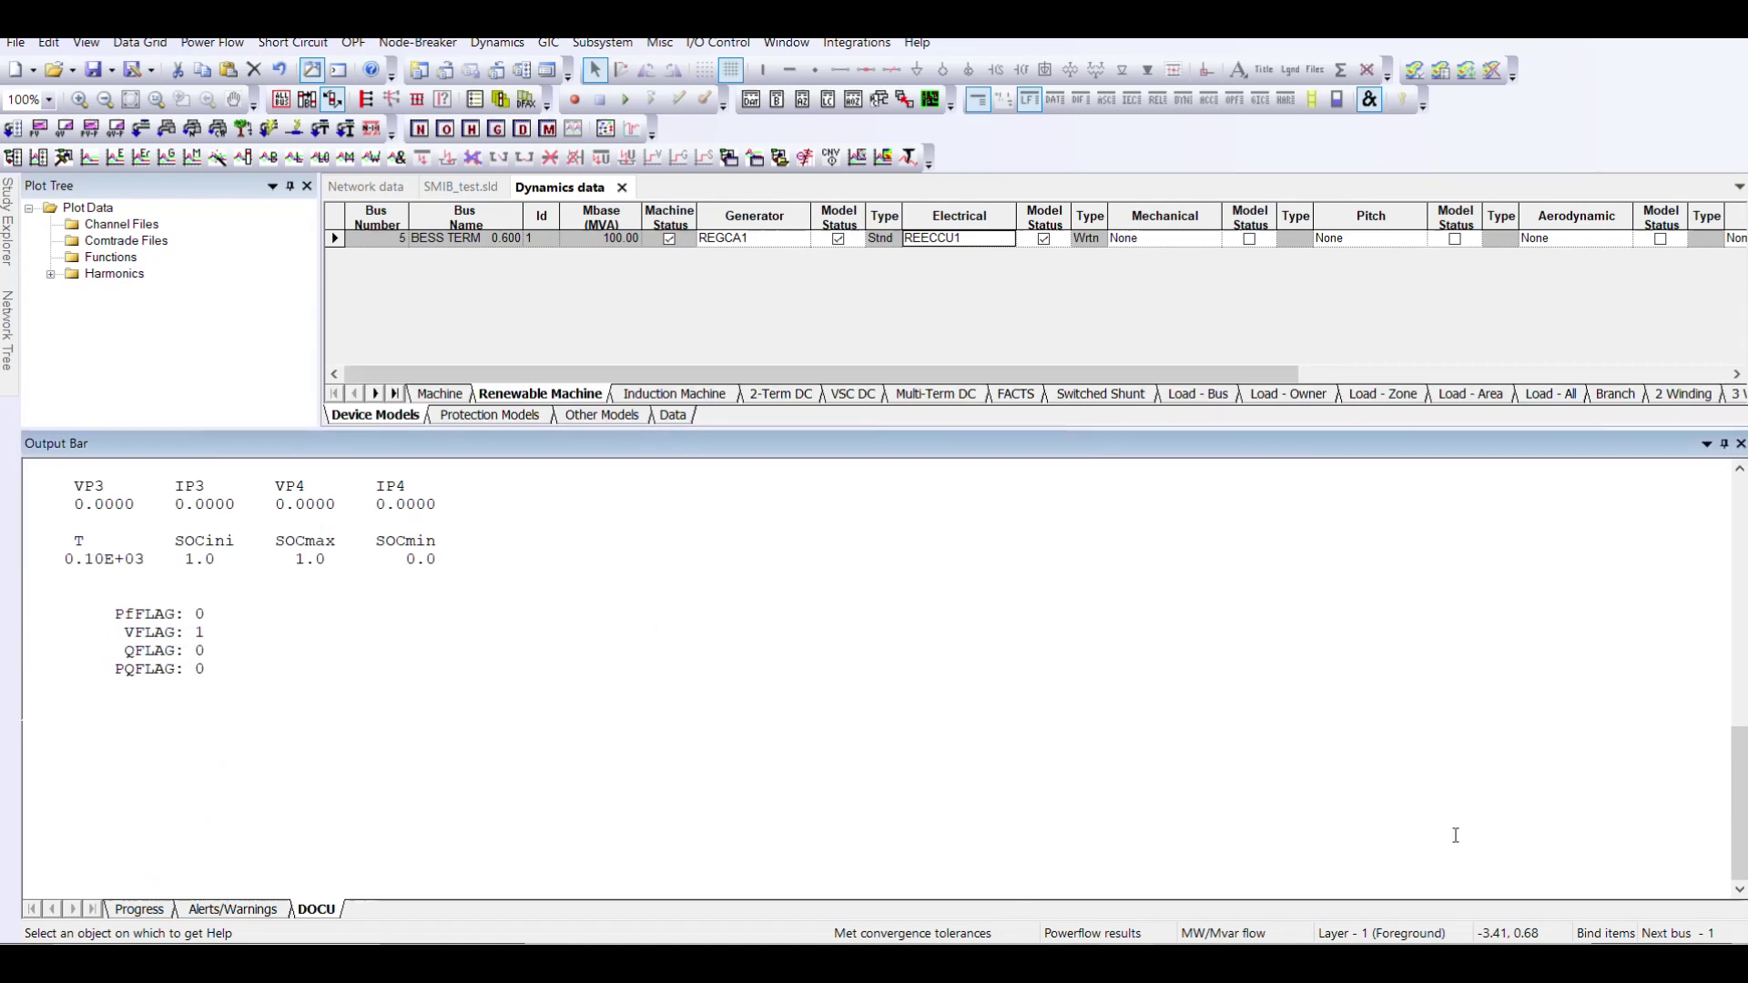
left_click_drag(1741, 835, 1742, 669)
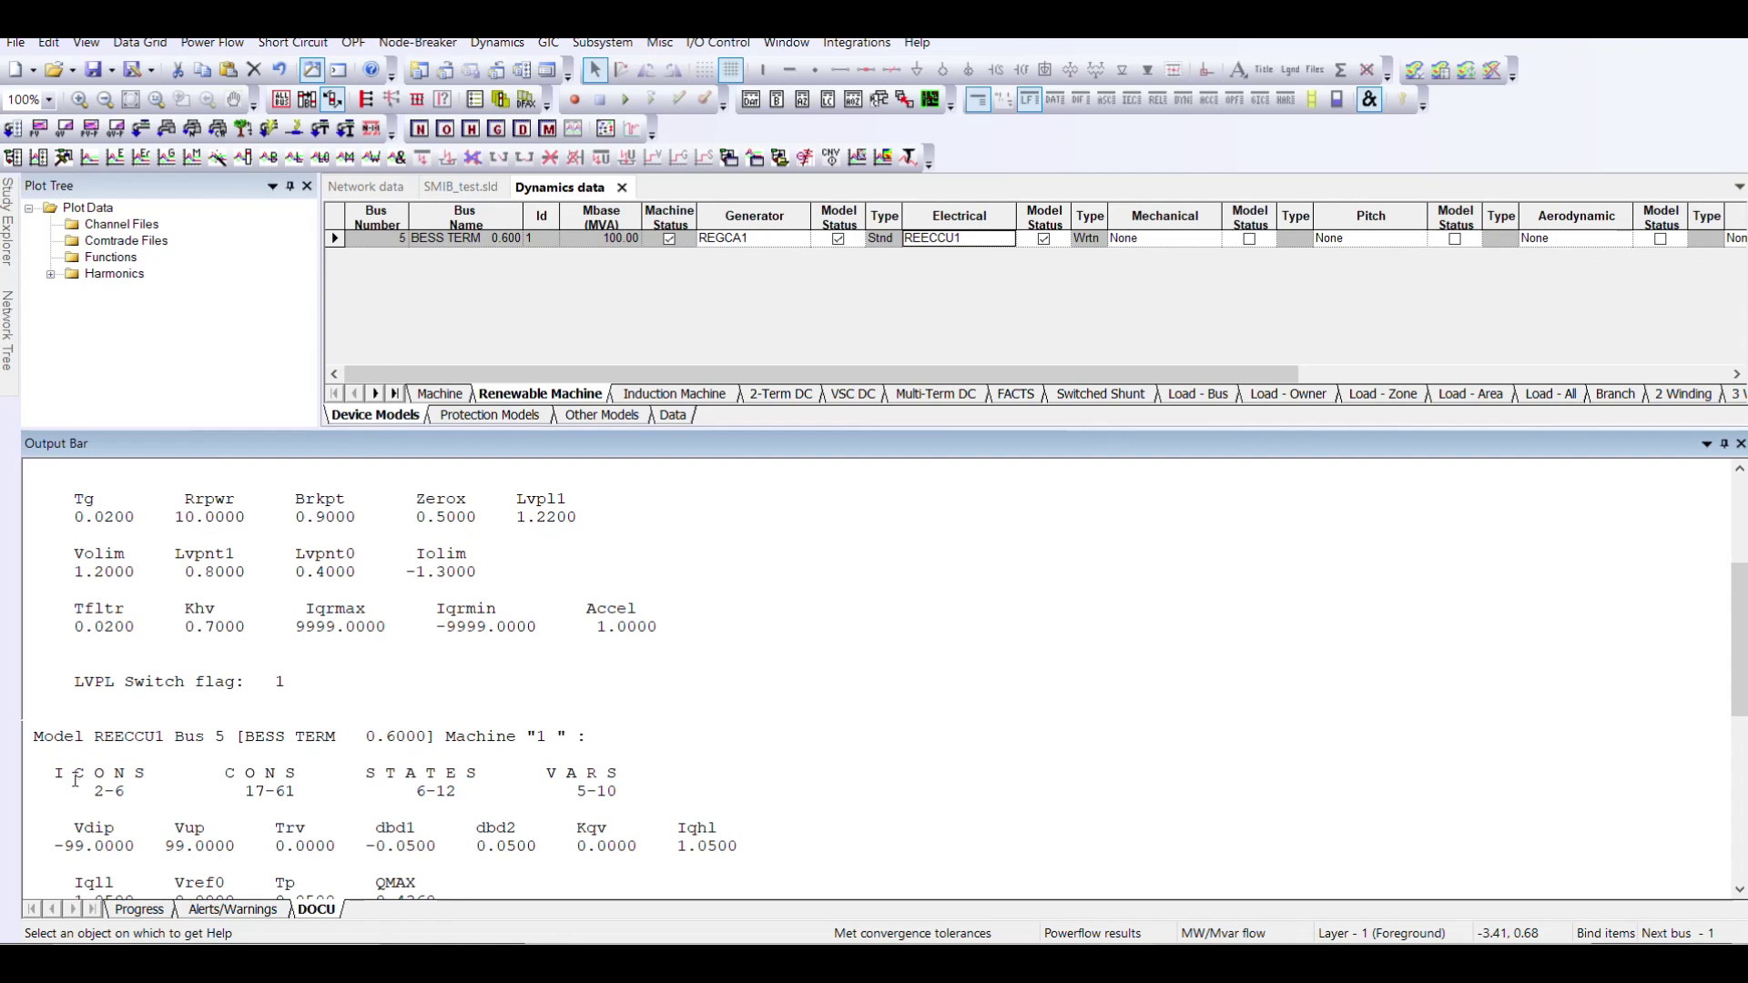
- Highlight the REECCU1 ICONS 2-6, CONS 17-61, and STATES and VARS index ranges
left_click_drag(96, 793, 127, 794)
left_click_drag(246, 793, 306, 793)
left_click_drag(417, 794, 619, 792)
left_click(880, 781)
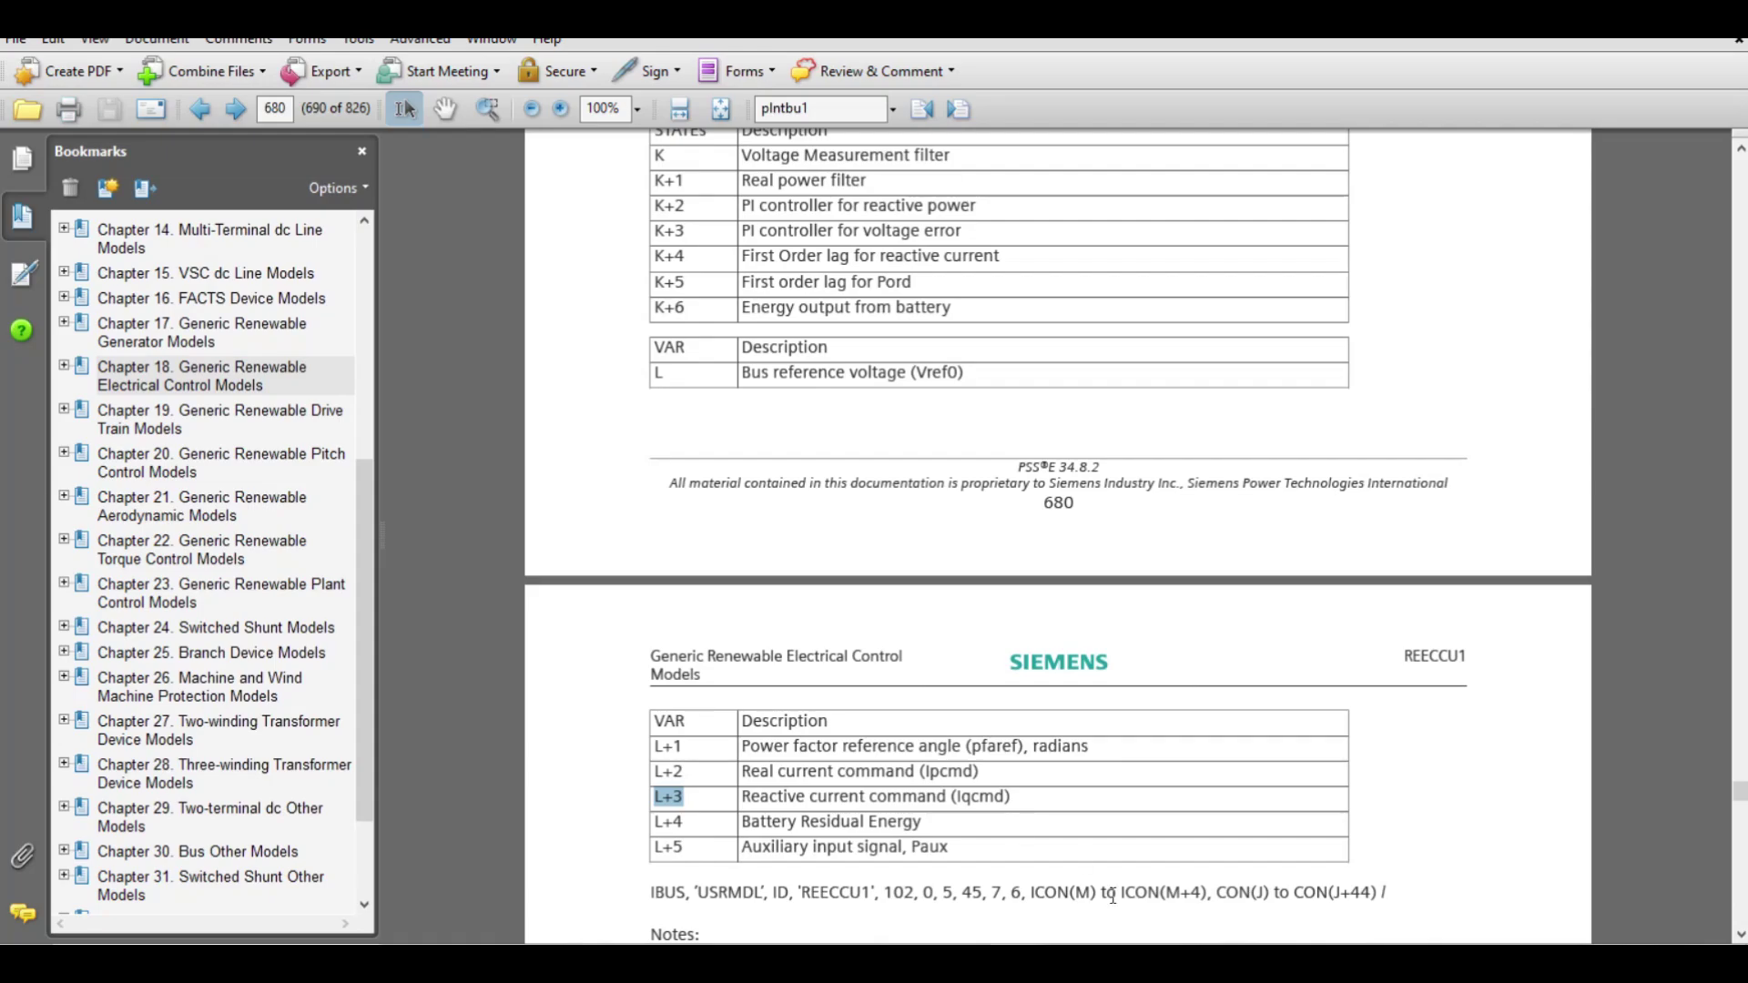
key("alt+Tab")
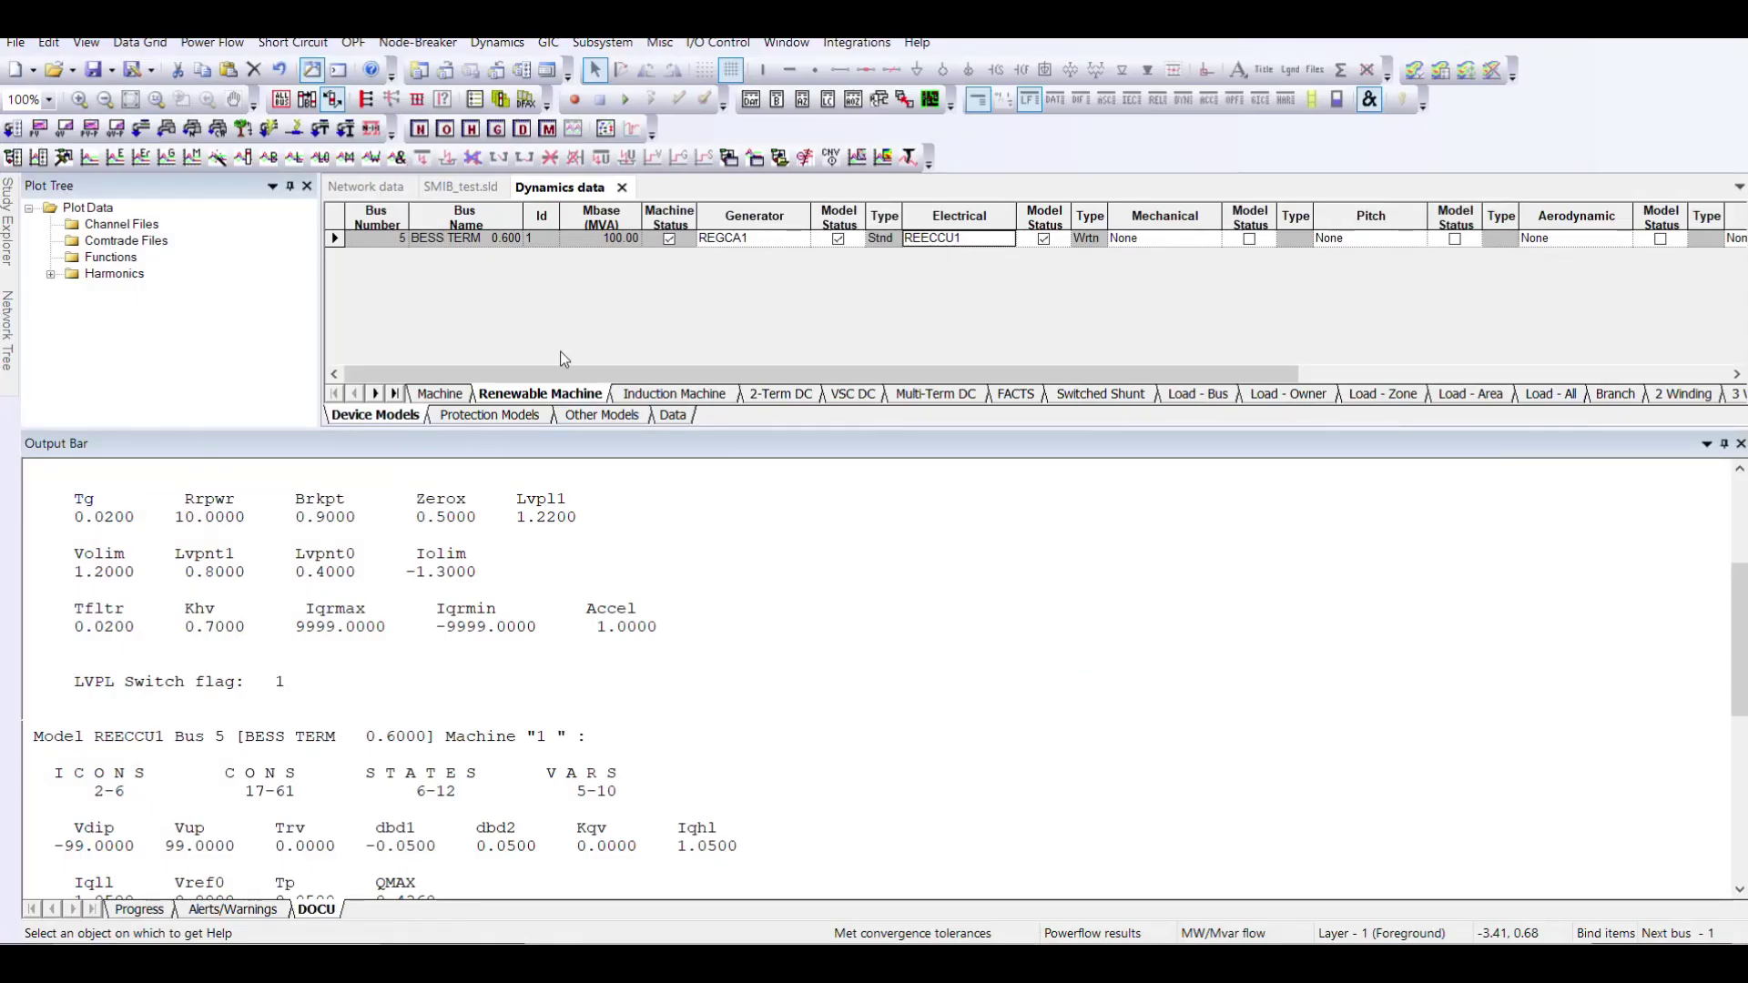
- Add an output channel for VAR 7 with identifier Ipcmd
left_click(398, 160)
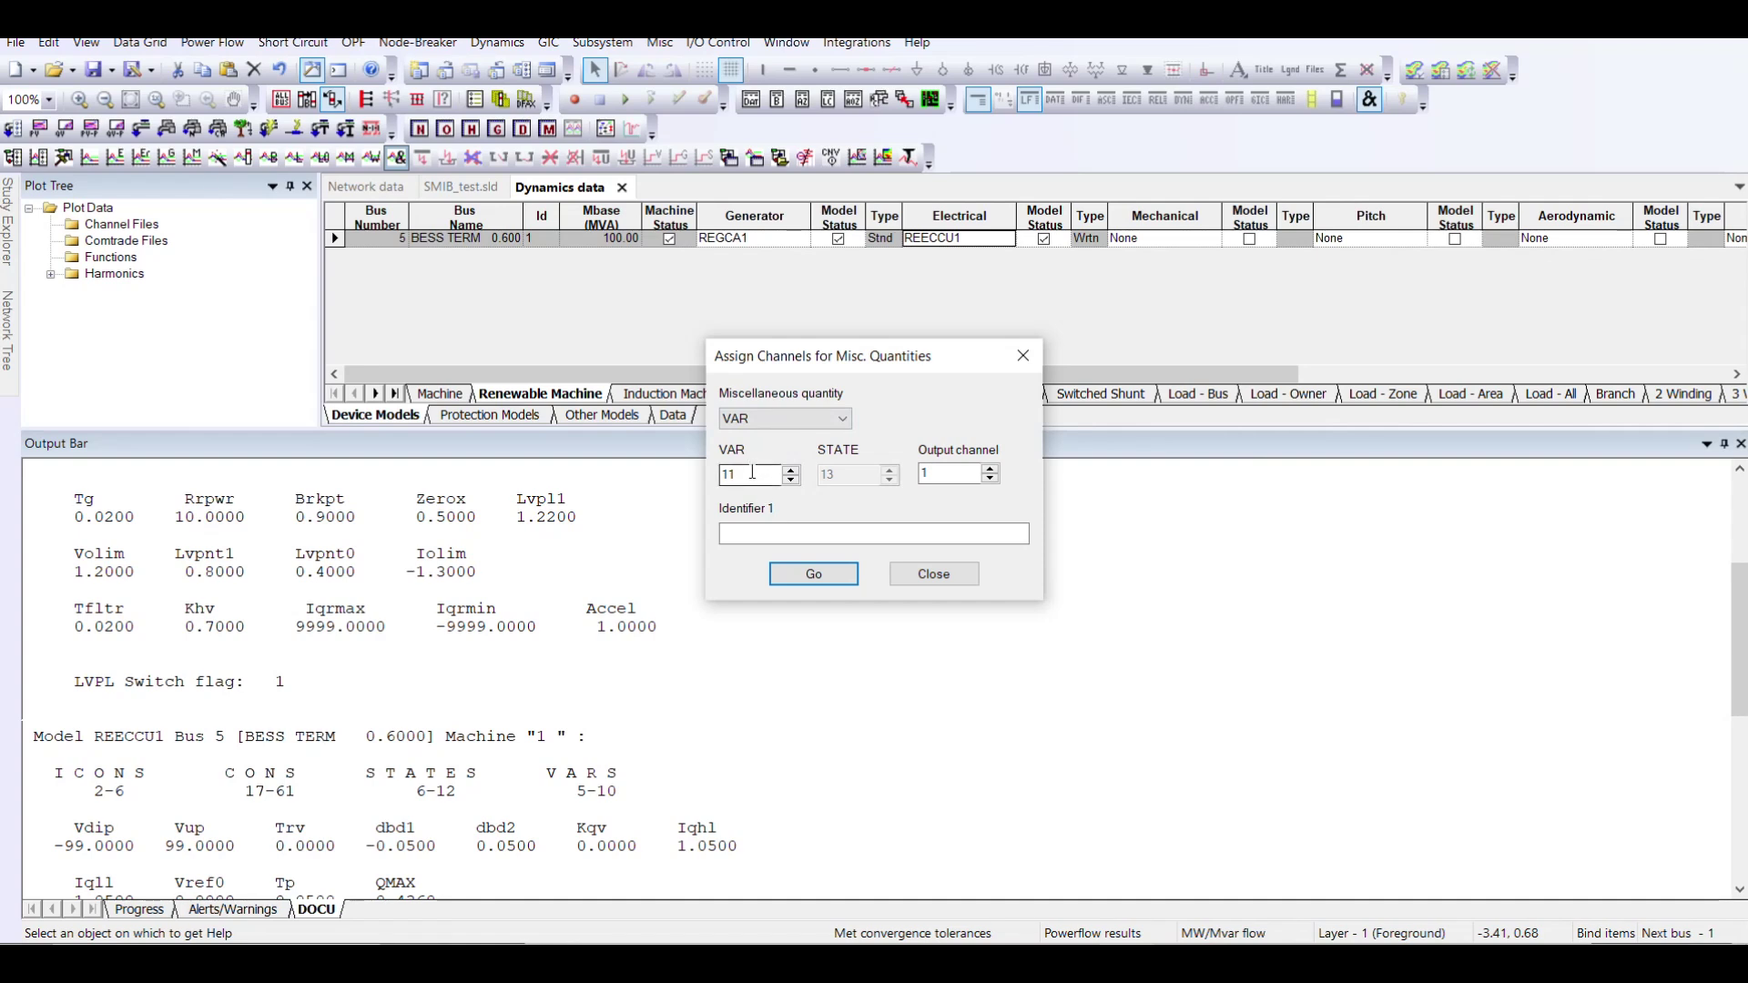
left_click_drag(752, 473, 695, 486)
type("7")
left_click(751, 534)
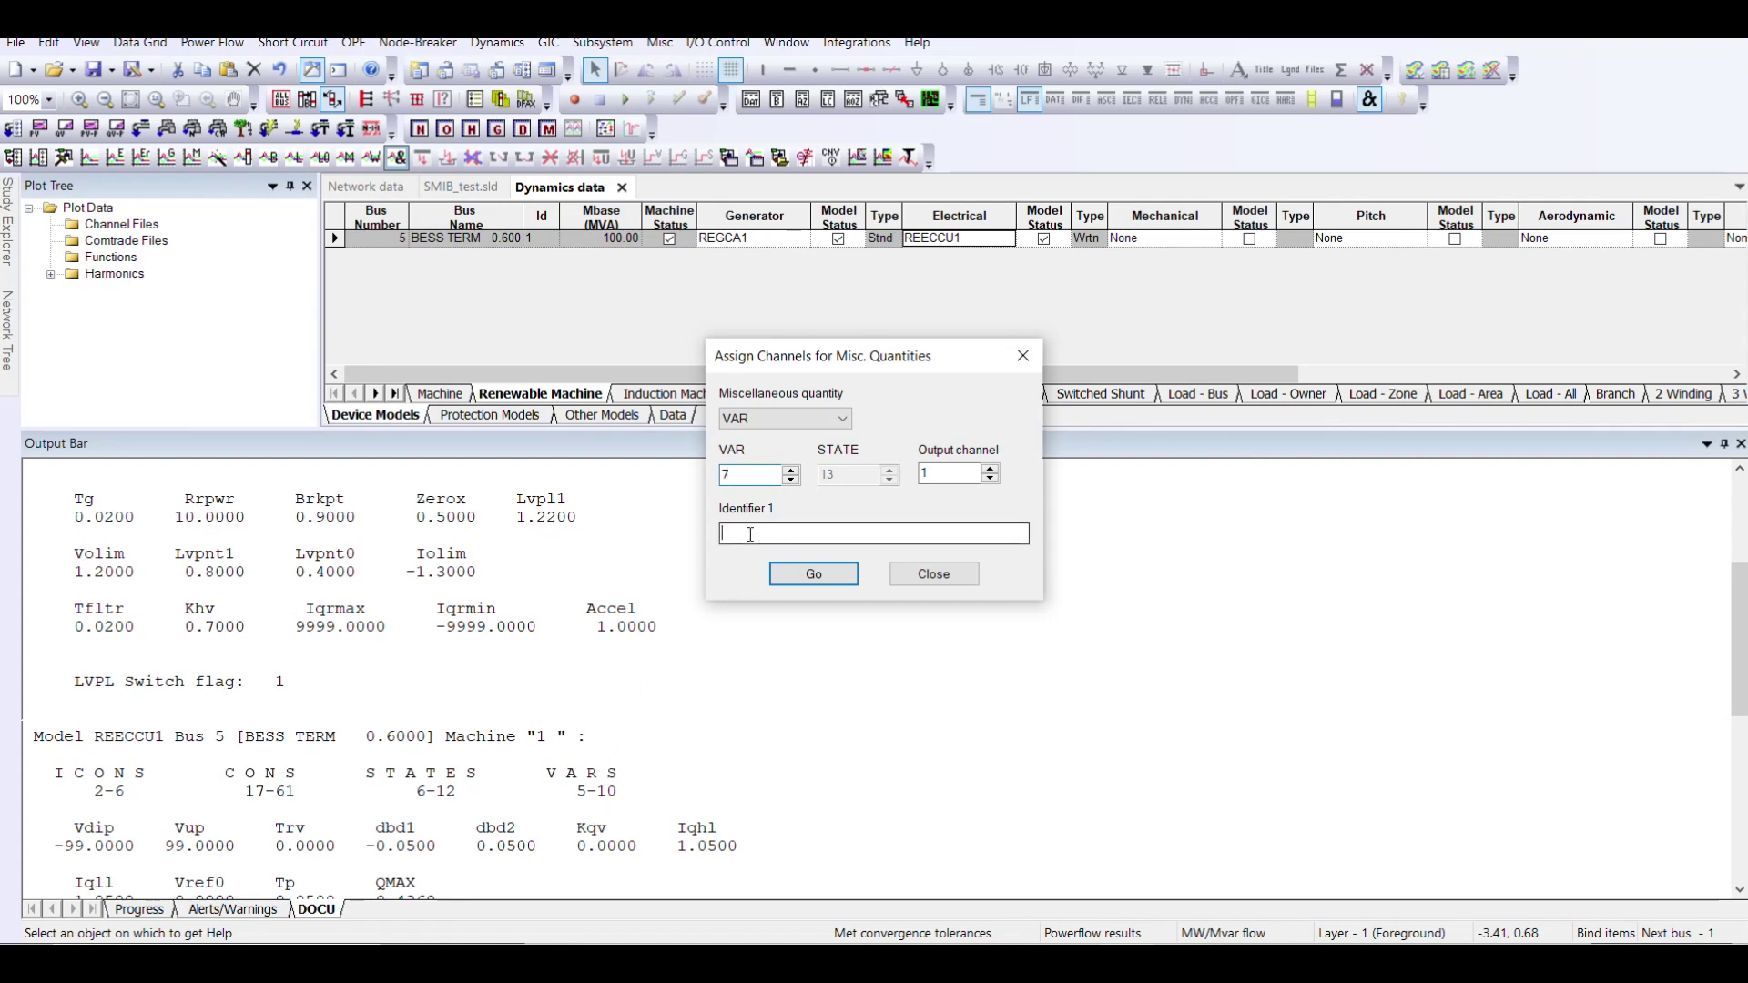
type("Ipcmd")
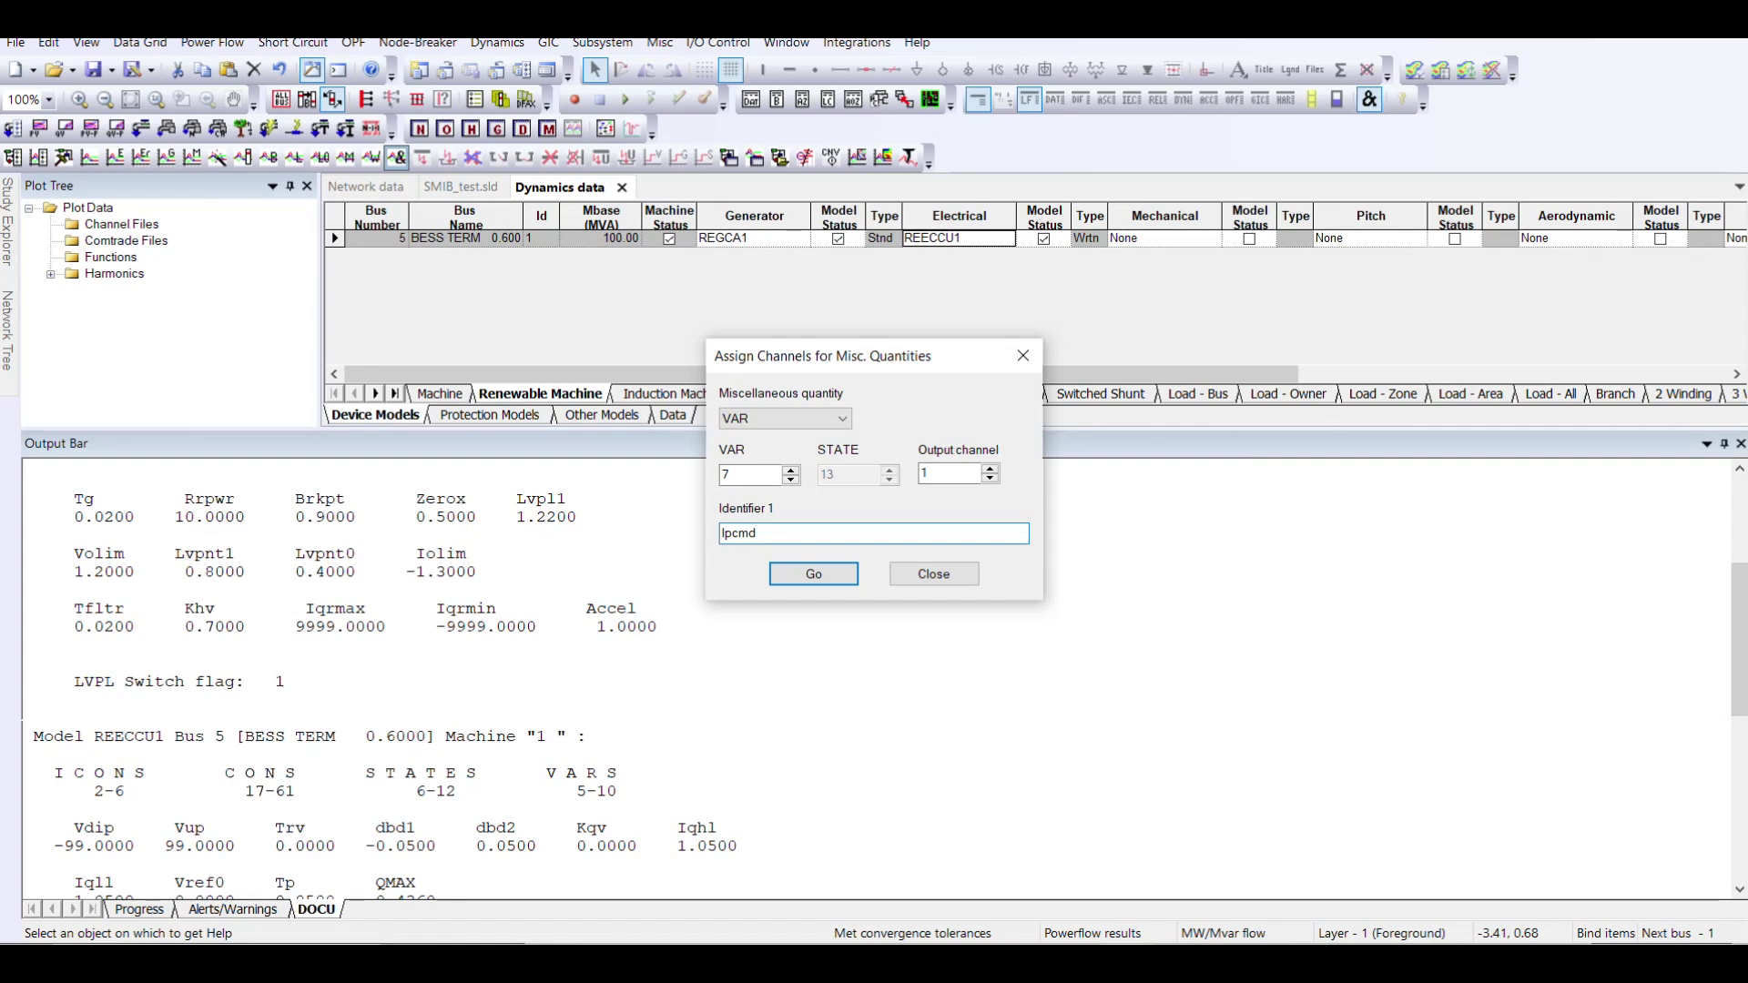
left_click(839, 579)
- Add a second output channel for VAR 8 with identifier Iqcmd
key("shift+Tab")
key("shift+Tab")
key("shift+Tab")
type("8")
left_click(732, 536)
key("BackSpace")
type("q")
left_click(791, 580)
left_click(931, 576)
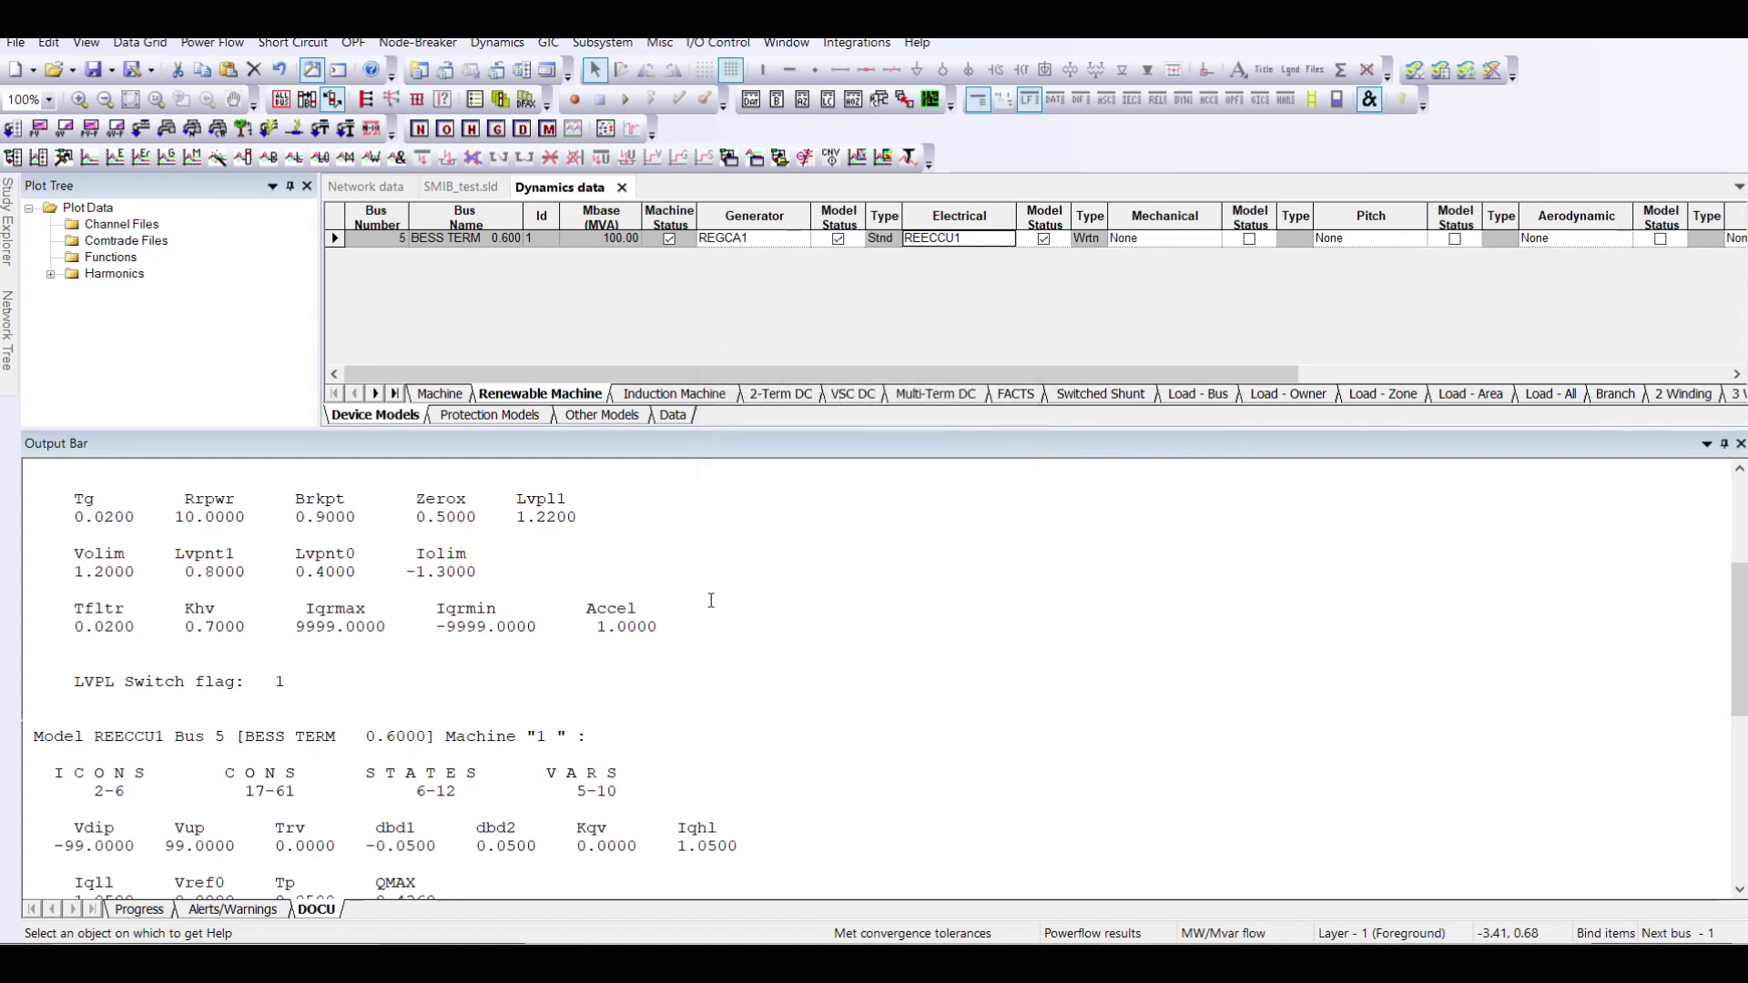
- Confirm the added channels in Progress messages, then view the Channels sheet showing IPCMD and IQCMD
left_click(146, 910)
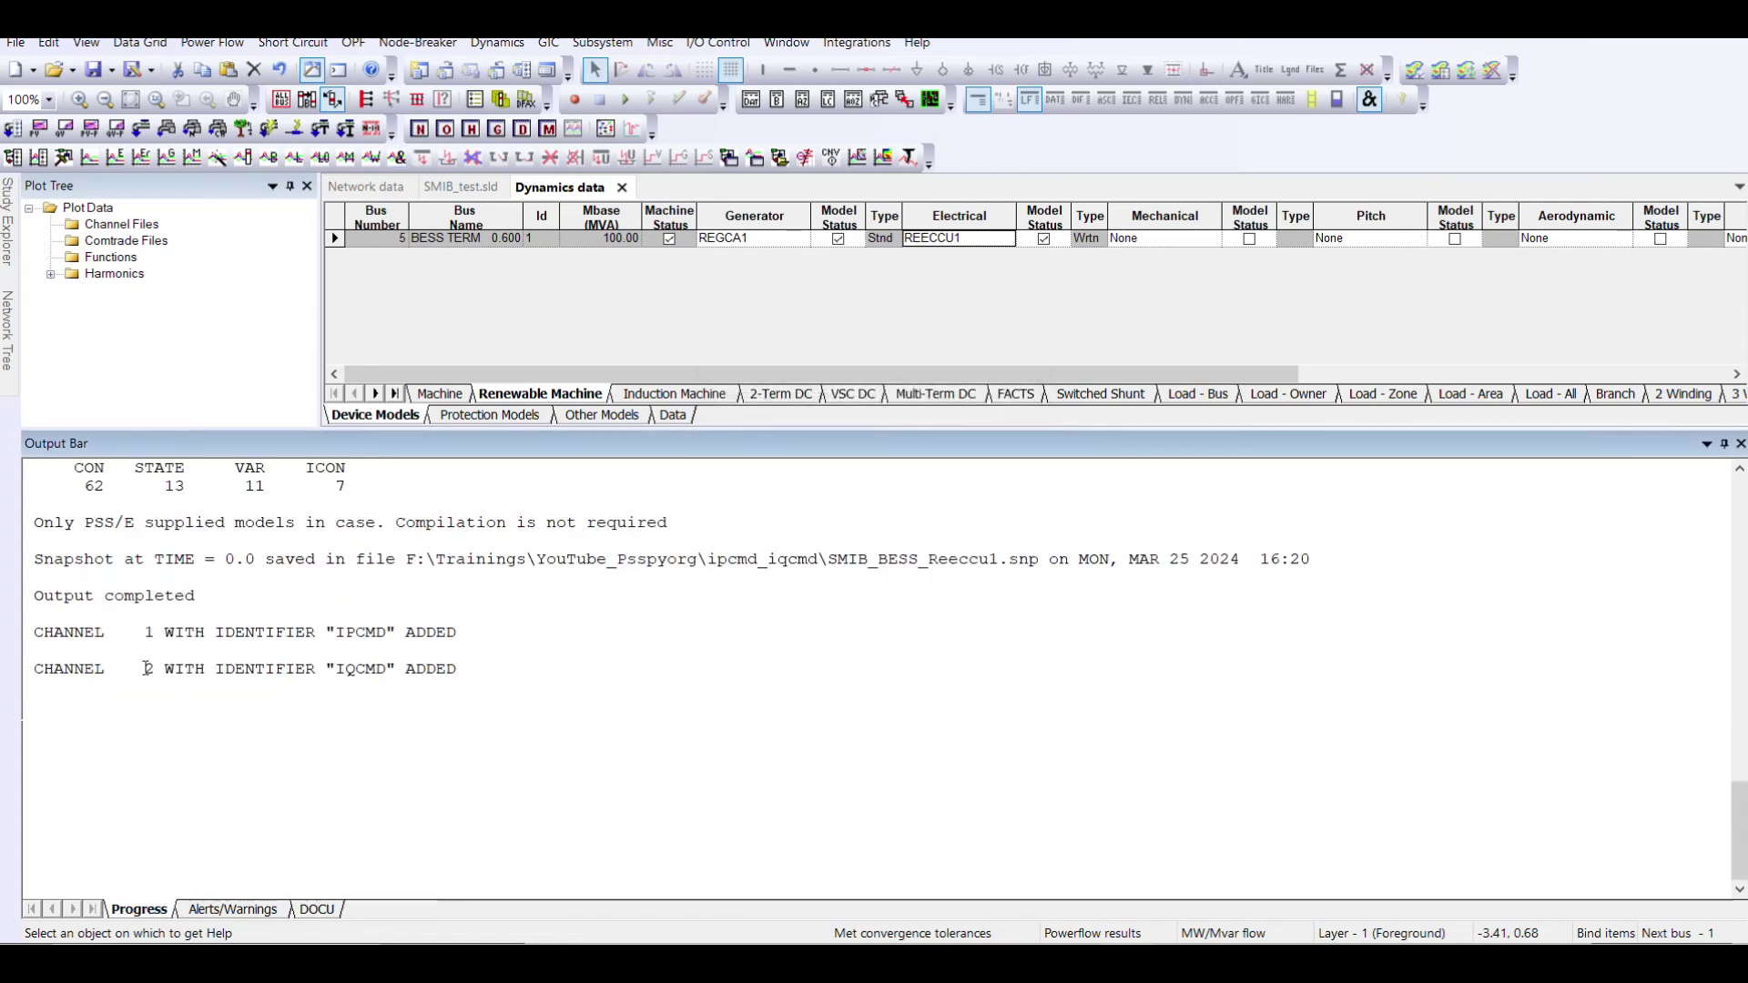
mouse_move(39, 637)
left_mouse_down()
mouse_move(396, 669)
mouse_move(28, 650)
left_mouse_up()
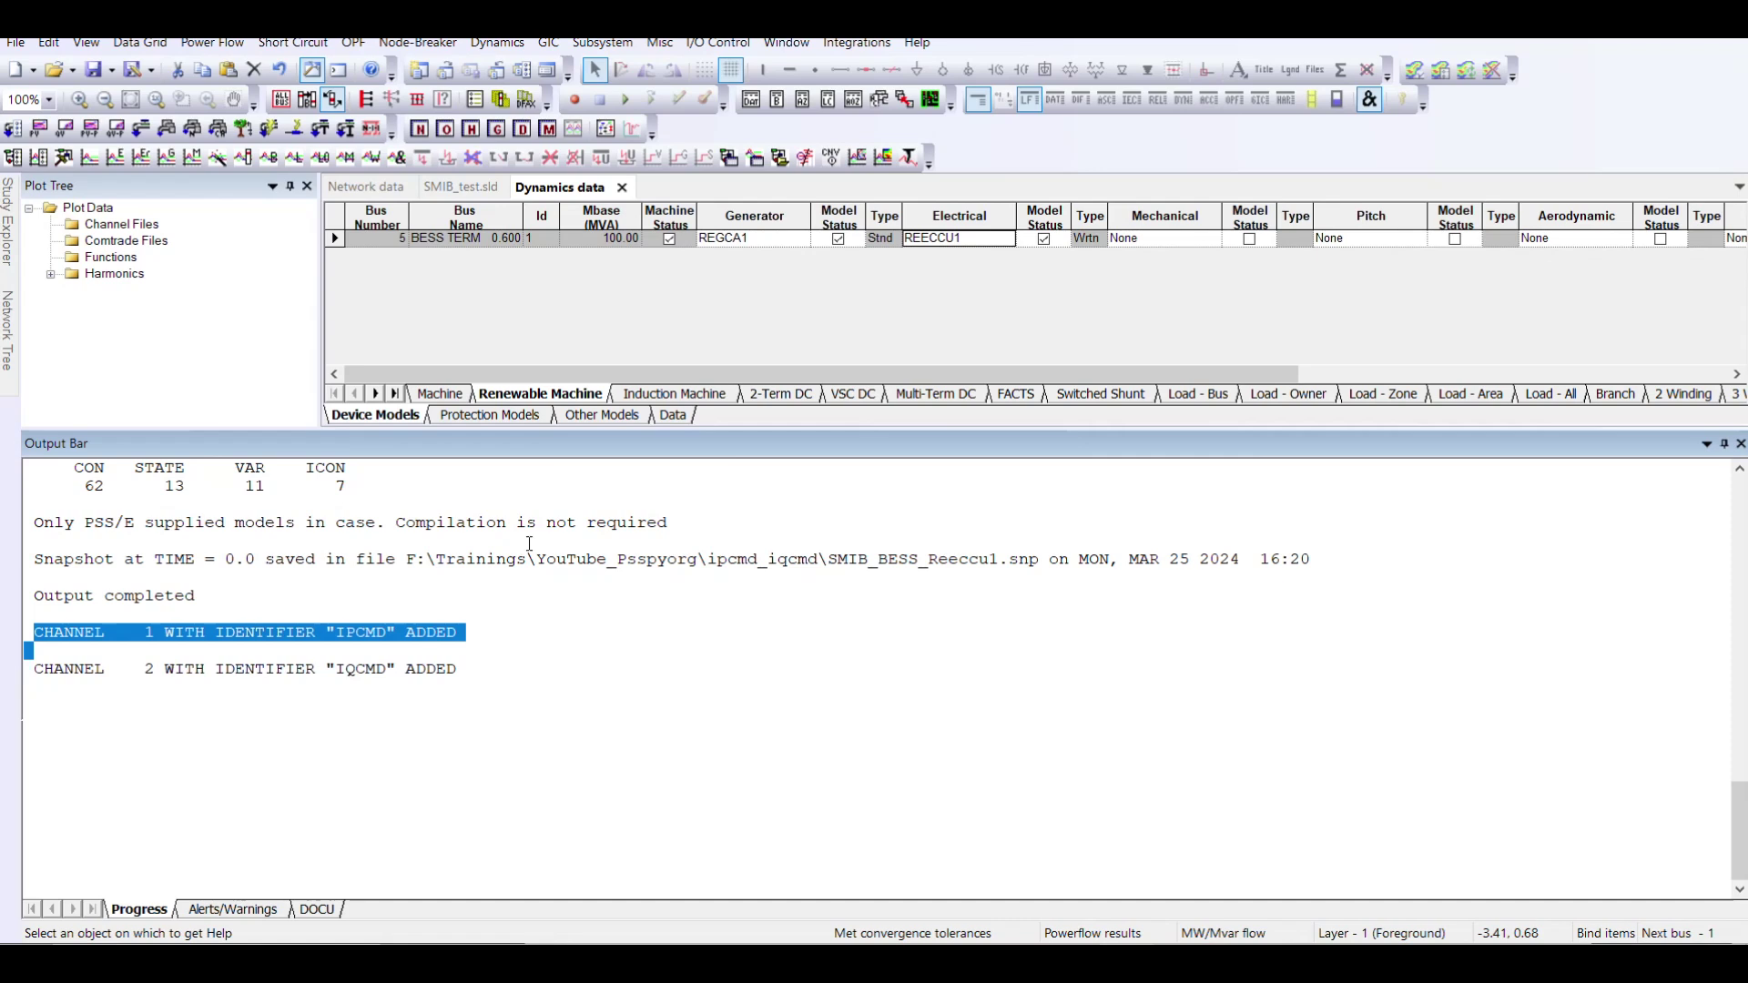
left_click_drag(708, 430, 687, 627)
left_click(684, 608)
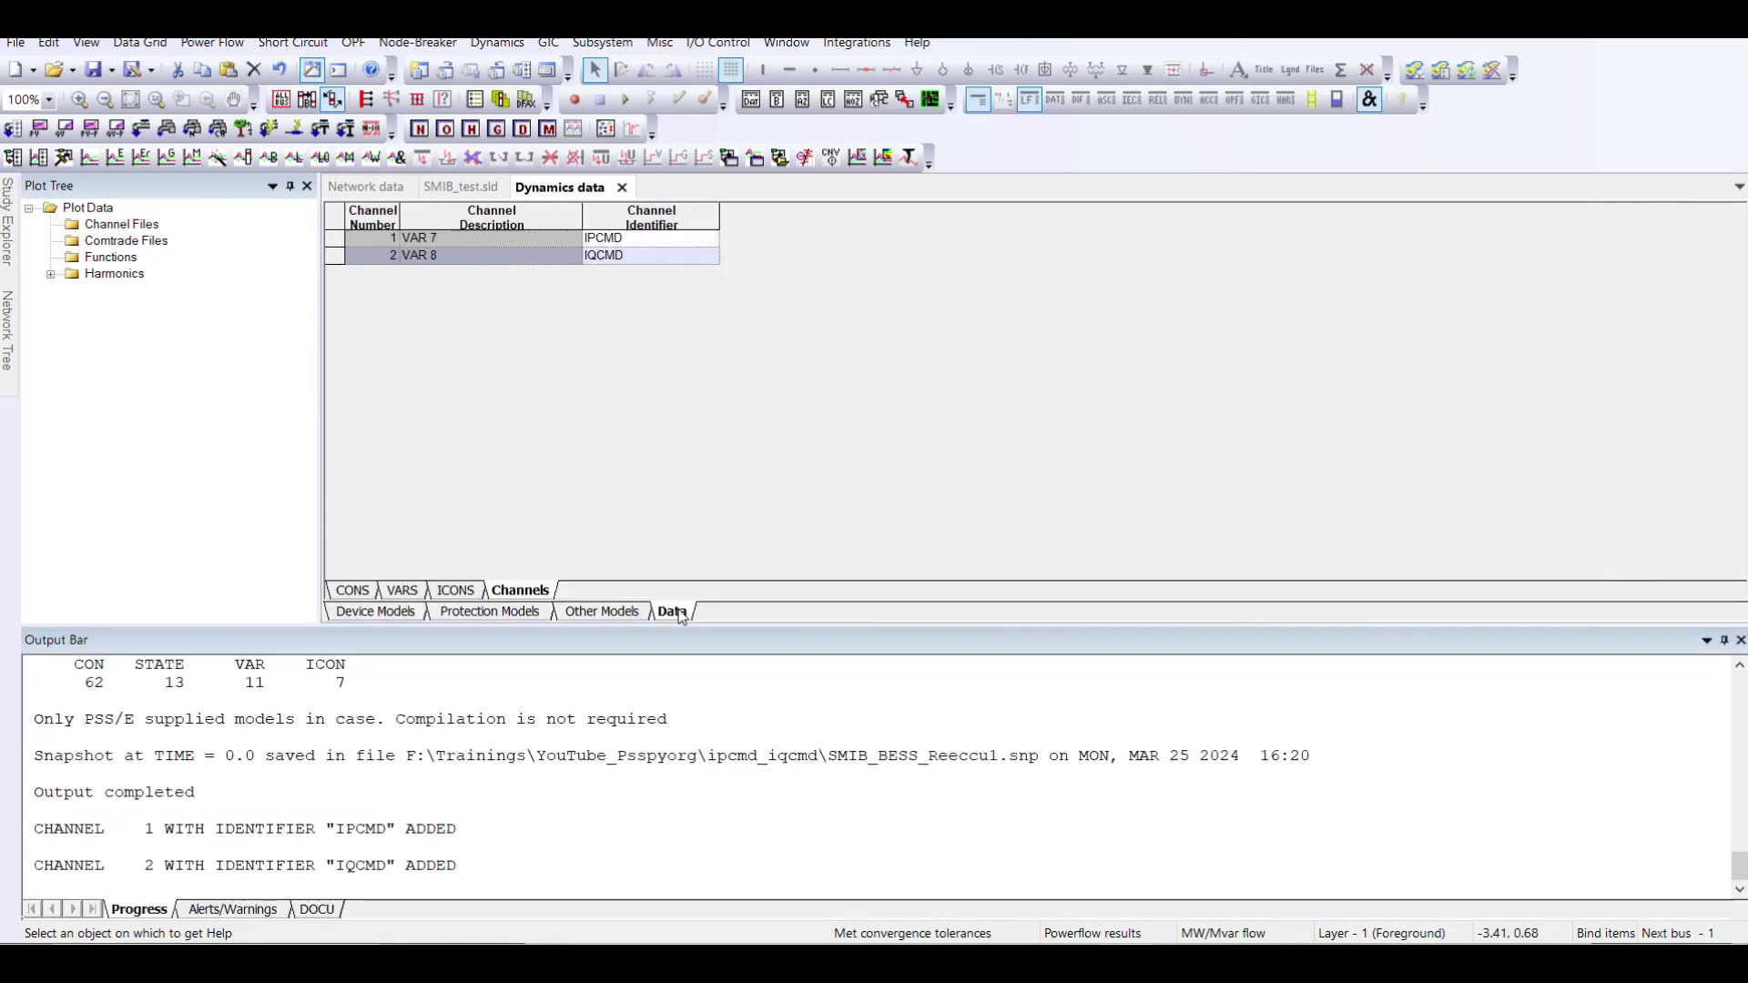